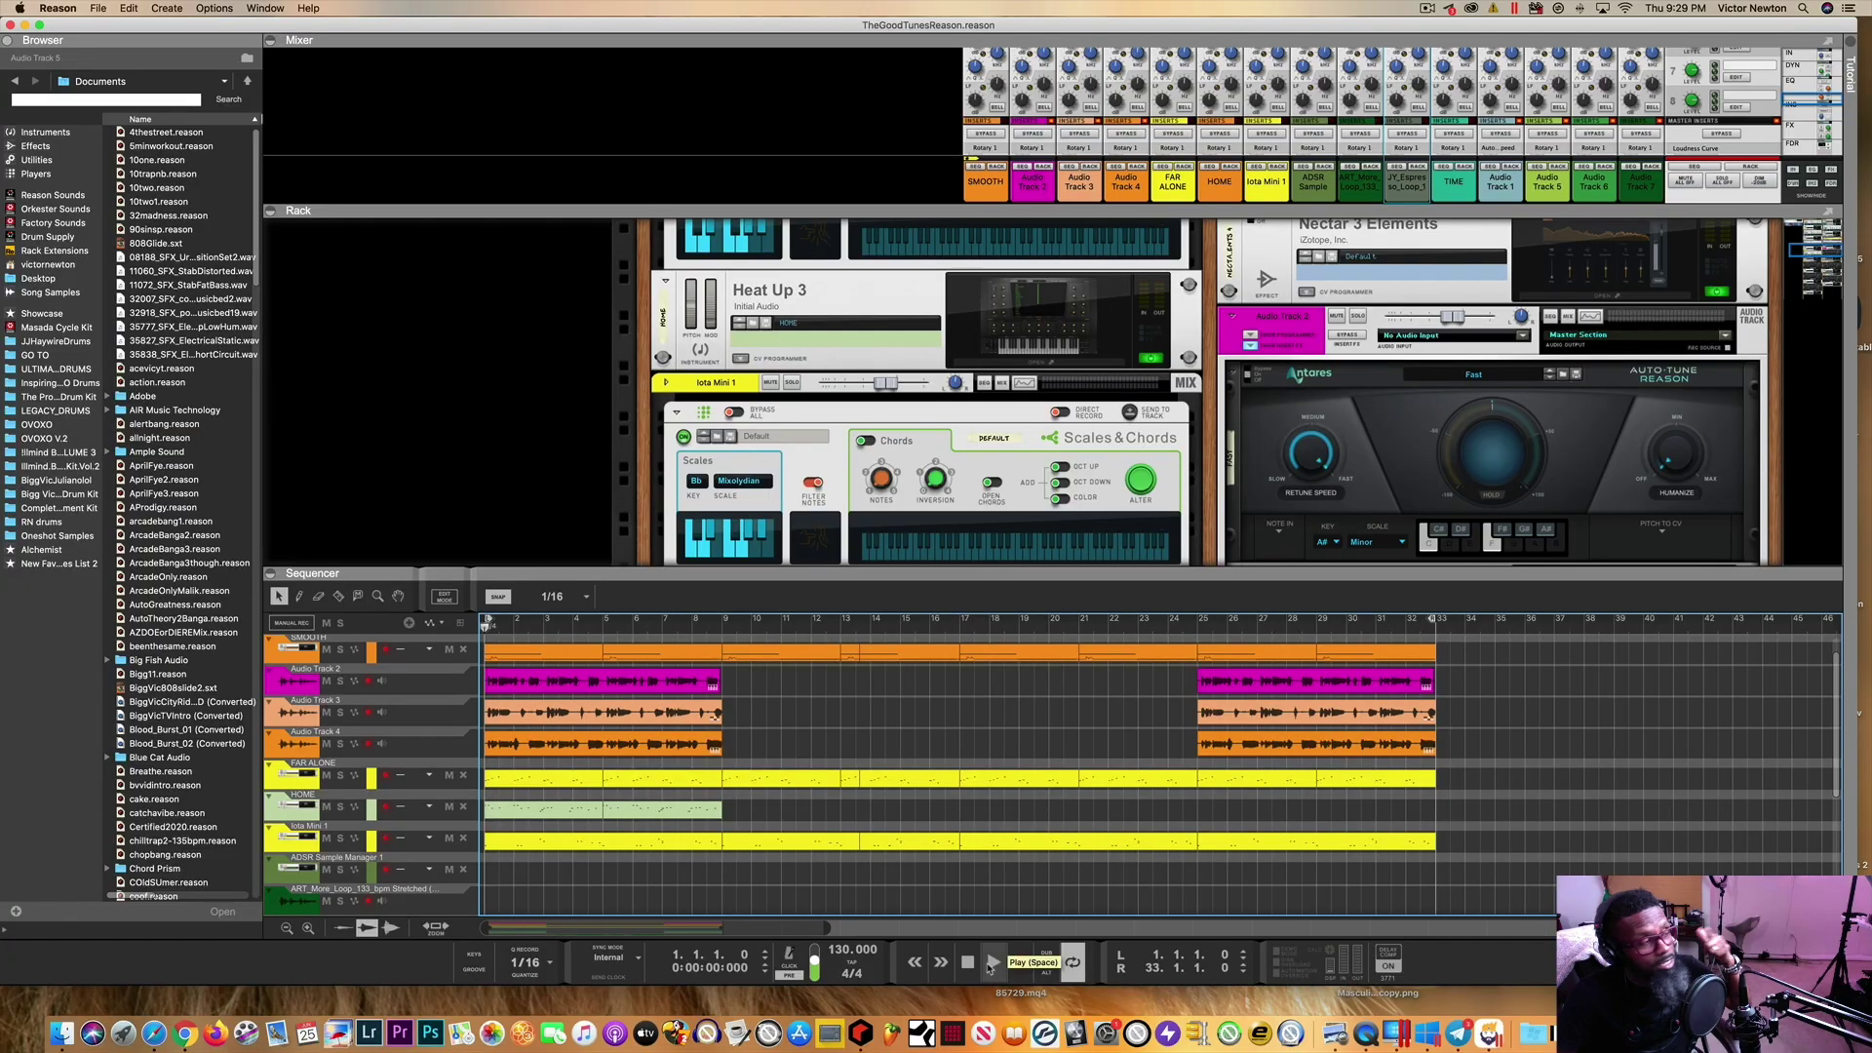
- Play the song from bar 1 to hear the processed vocals, then stop playback
click(991, 967)
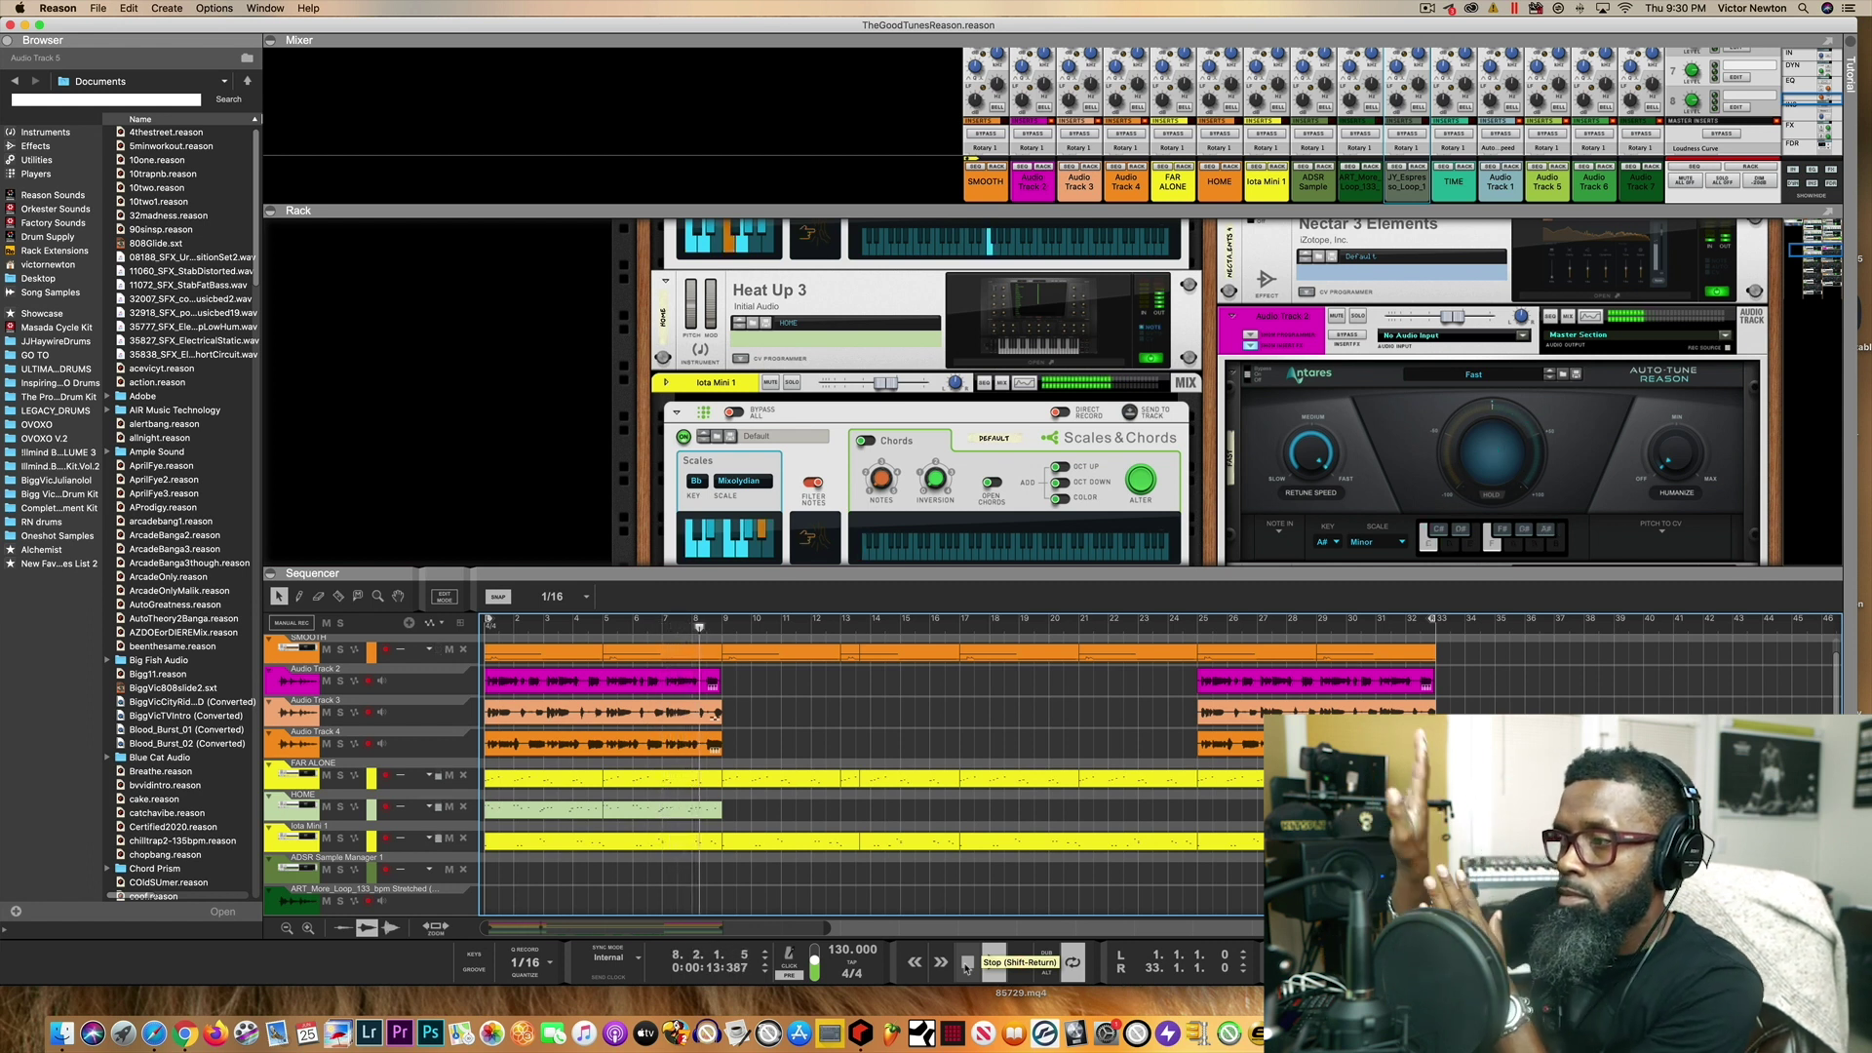
click(967, 966)
- Rewind to bar 1 and solo Audio Track 1 in the sequencer
click(966, 965)
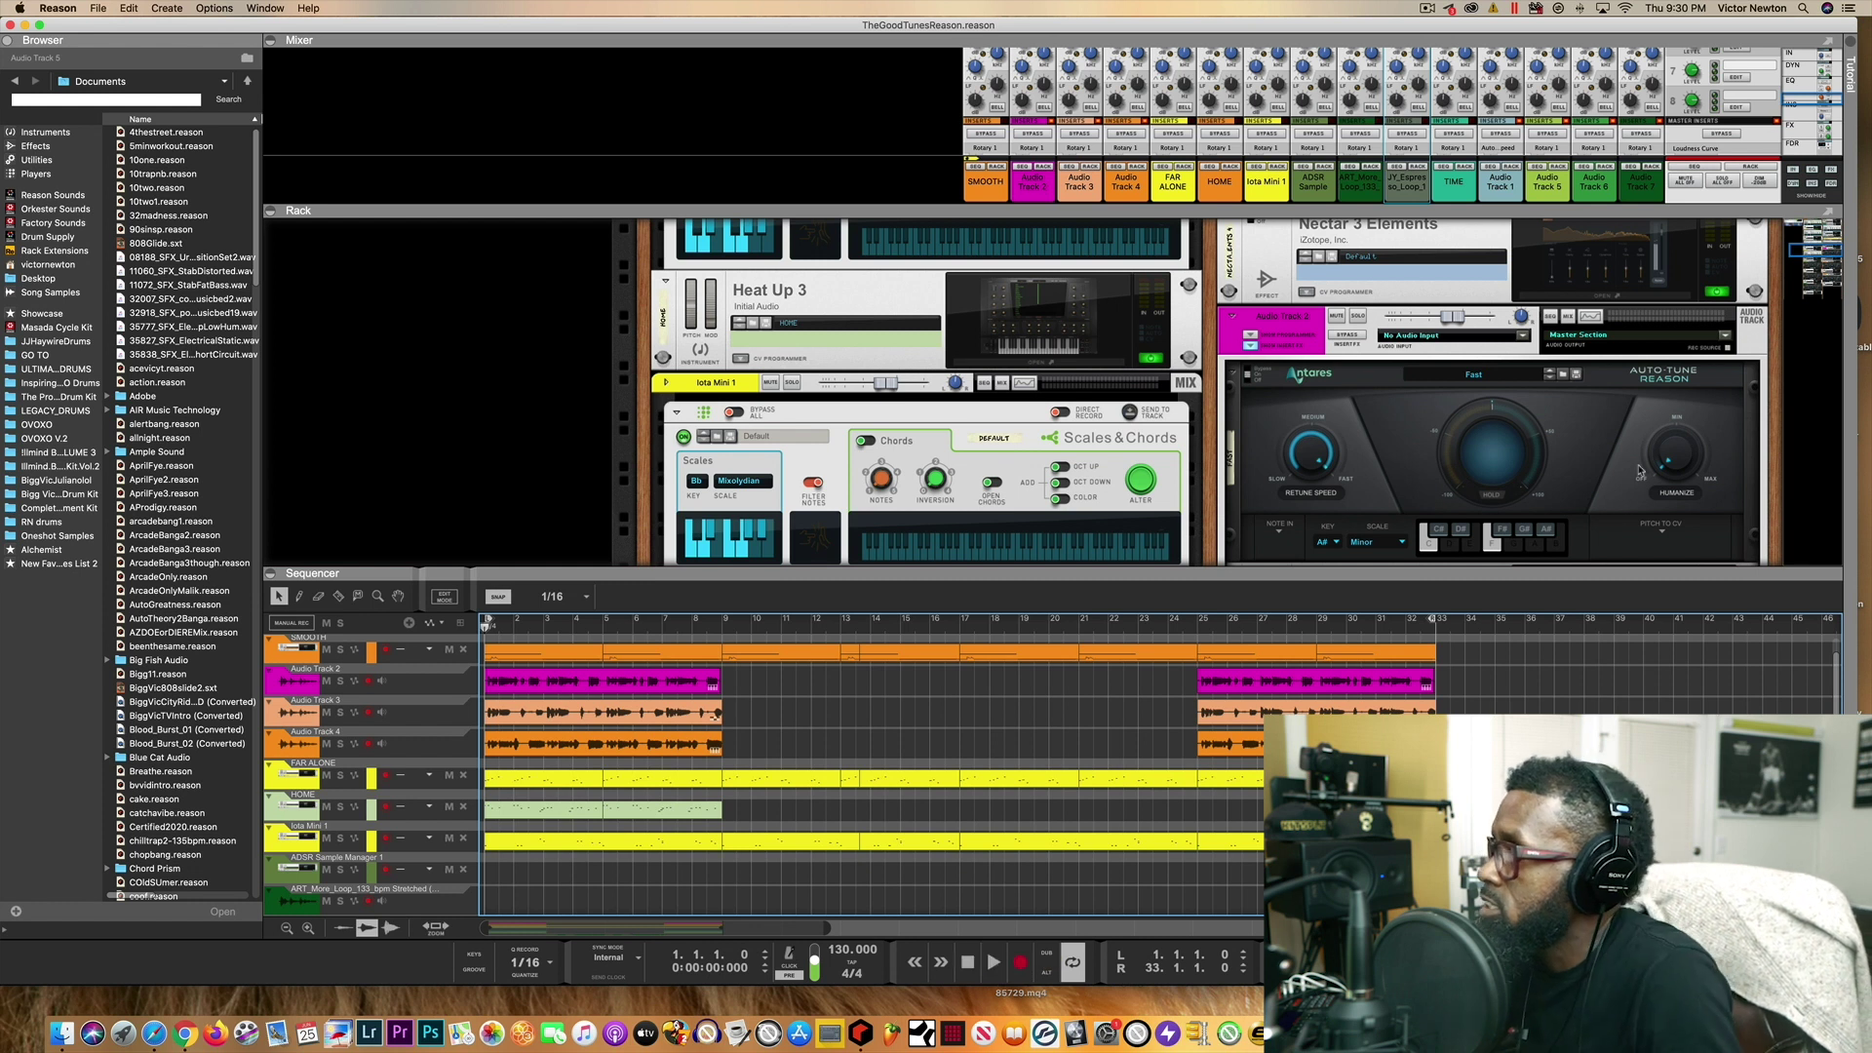
scroll(1385, 438, up, 10)
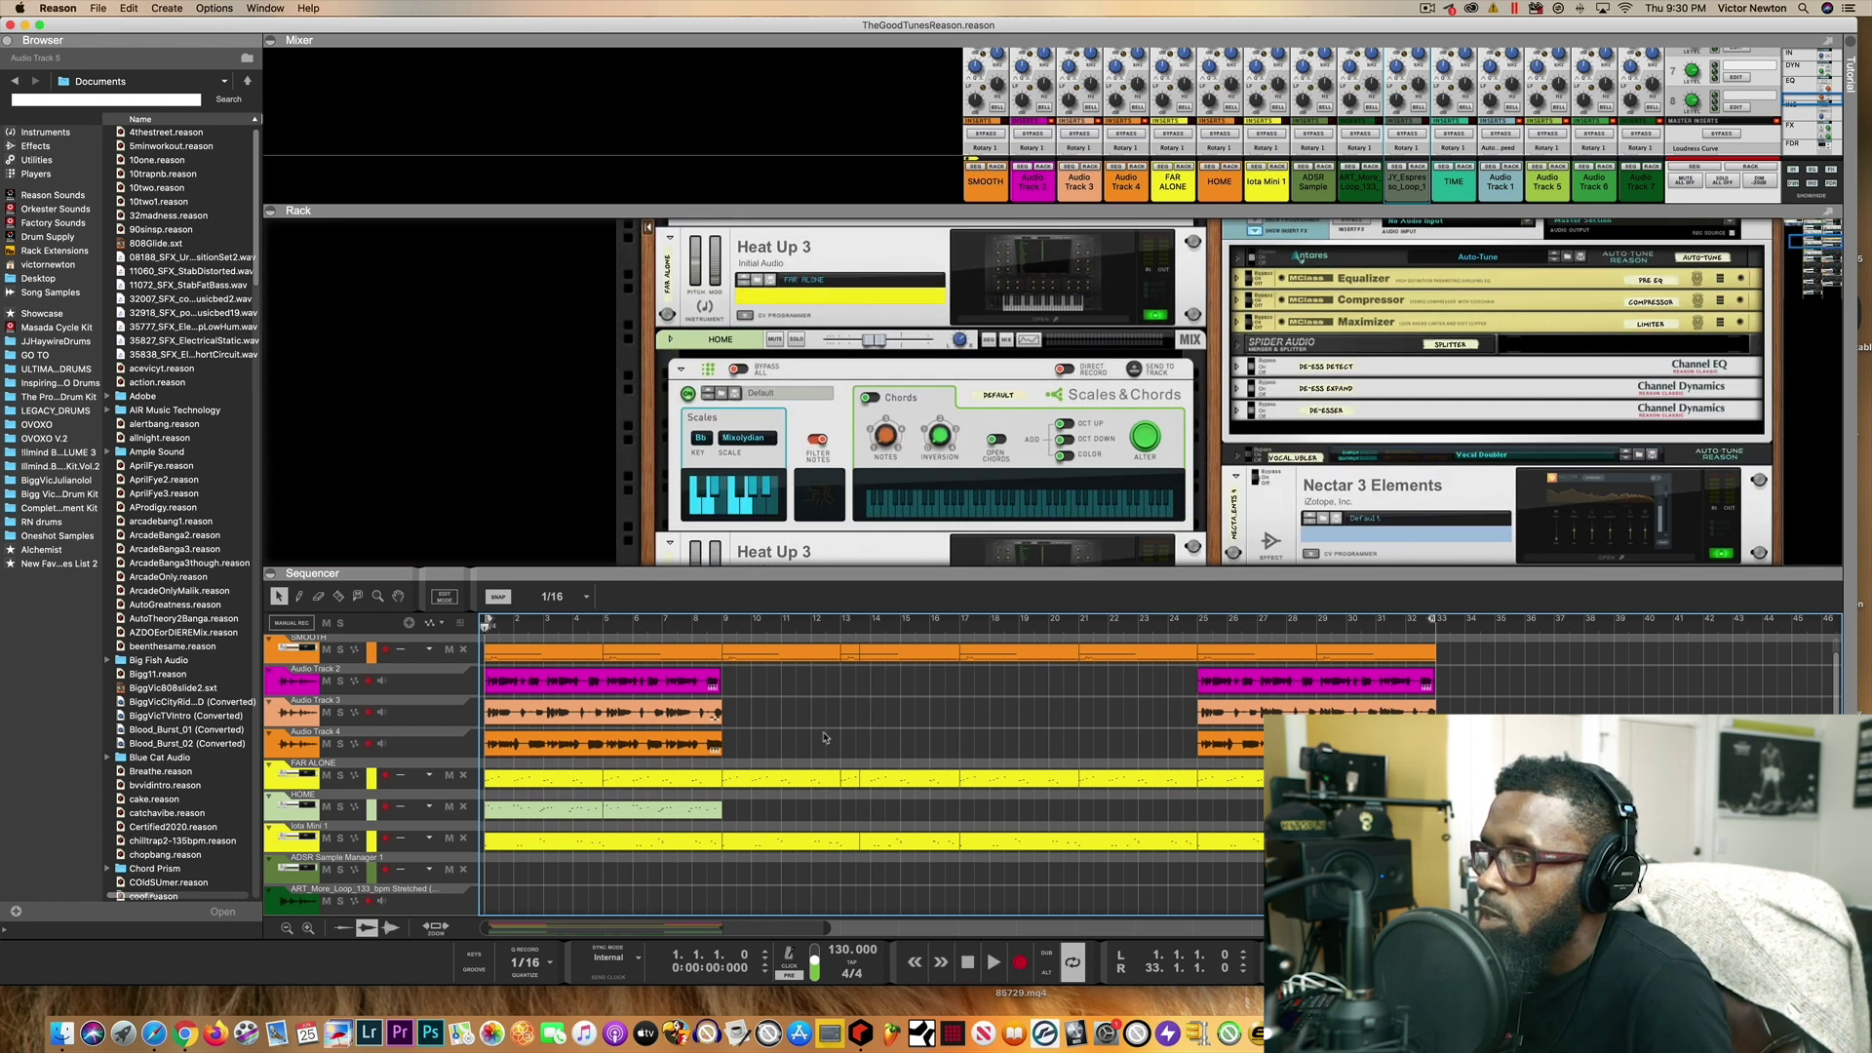
scroll(824, 738, up, 1)
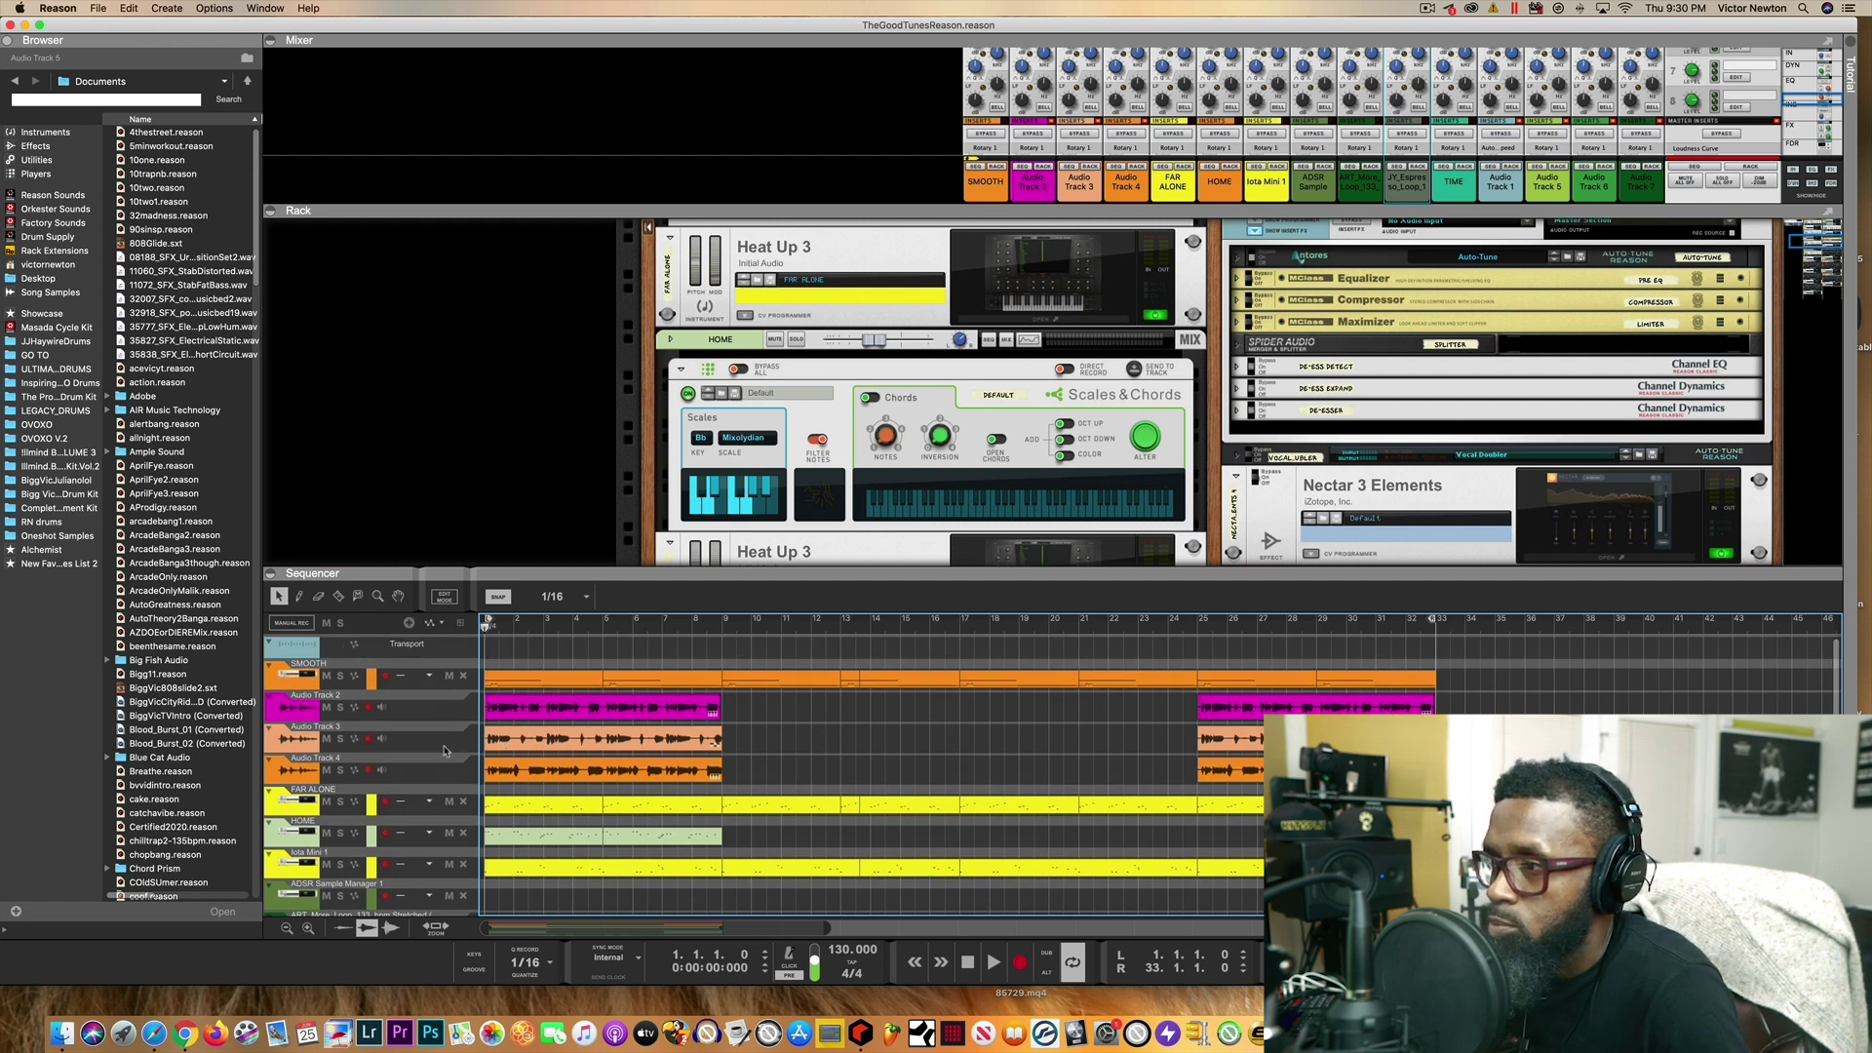
scroll(445, 772, down, 6)
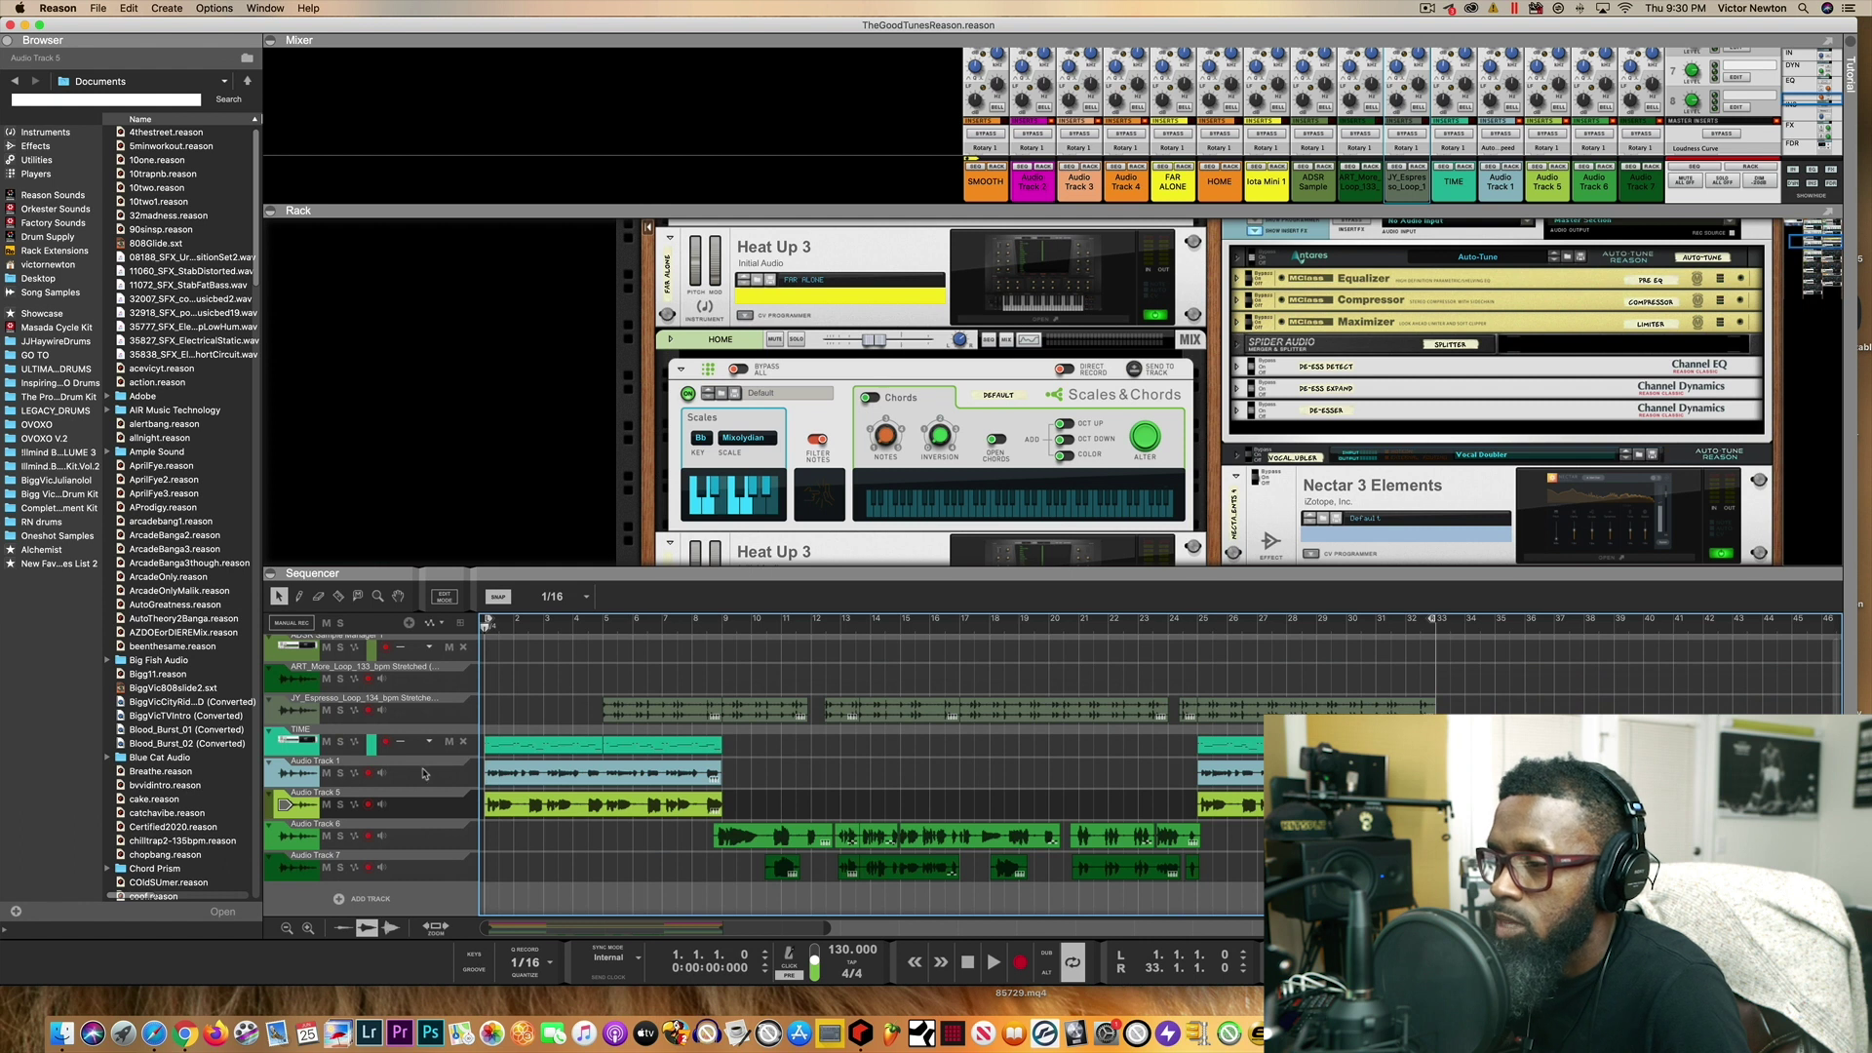
click(341, 773)
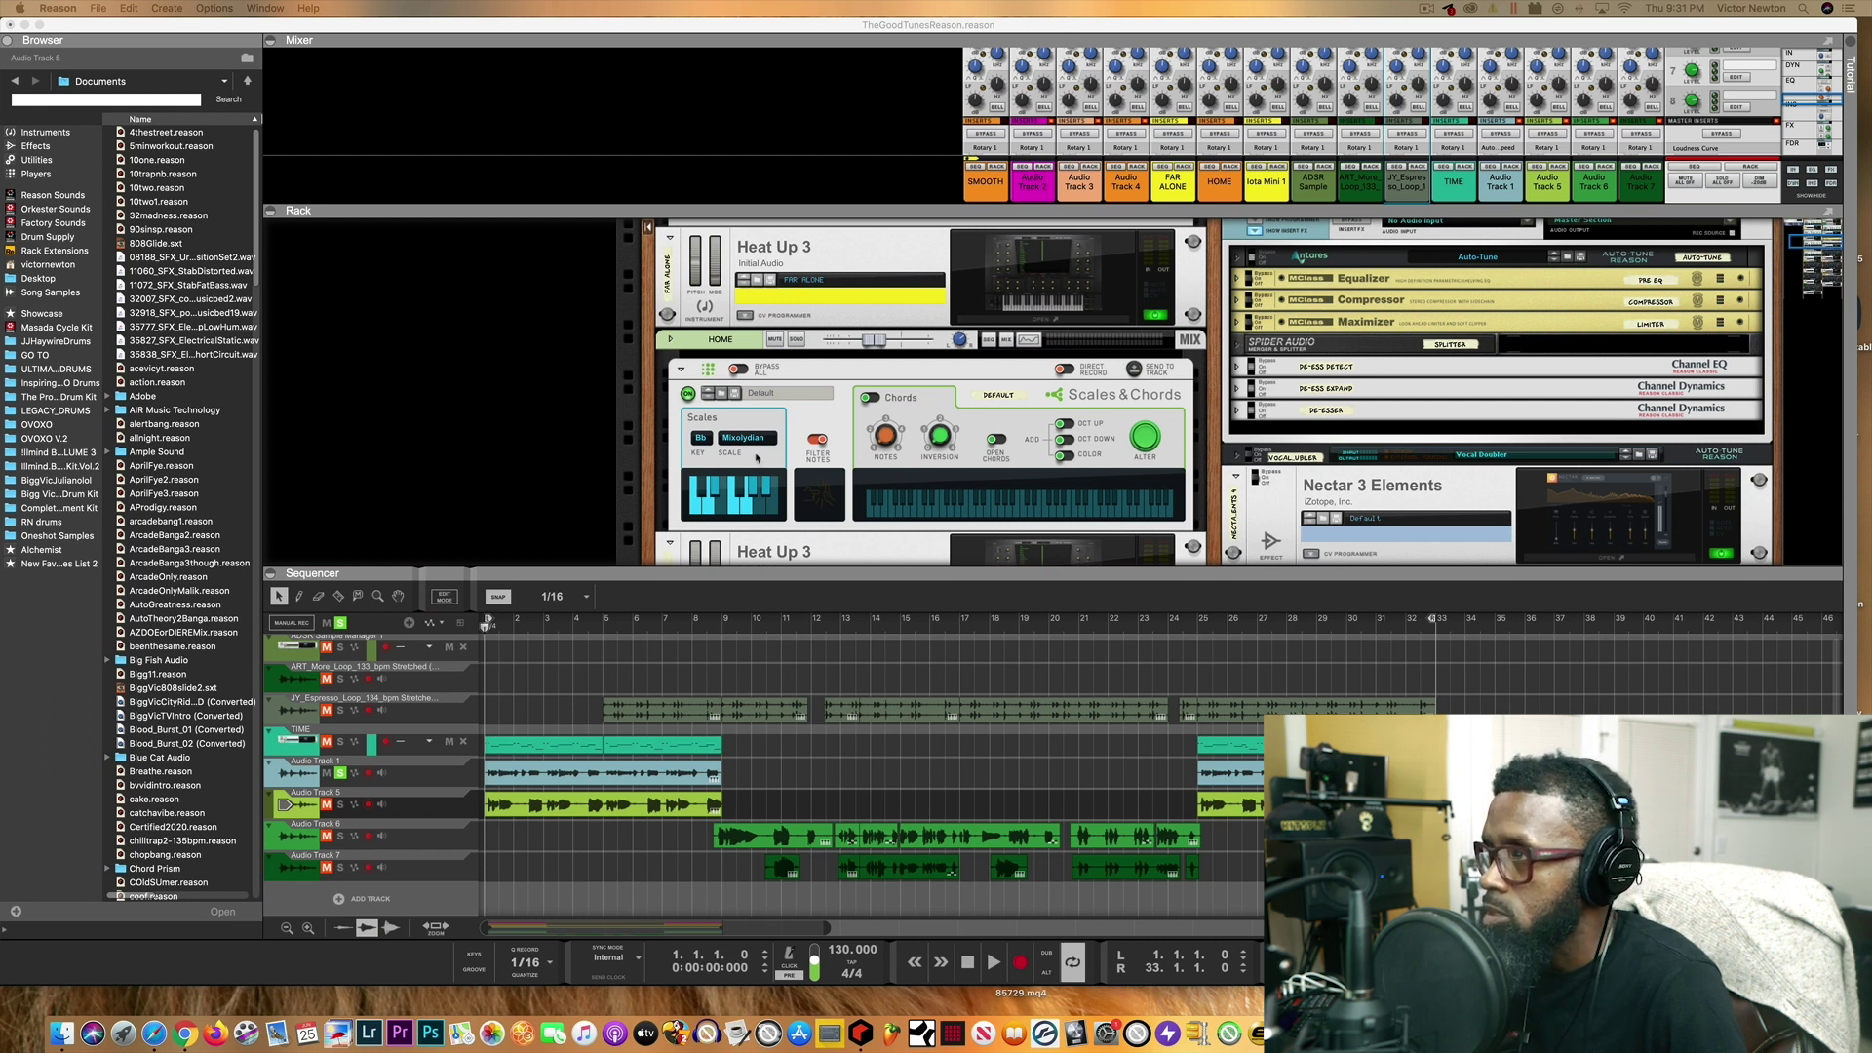
- Scroll the rack to the Auto-Tune and Nectar 3 Elements devices of Audio Tracks 5 and 3, and start playback
scroll(757, 459, down, 5)
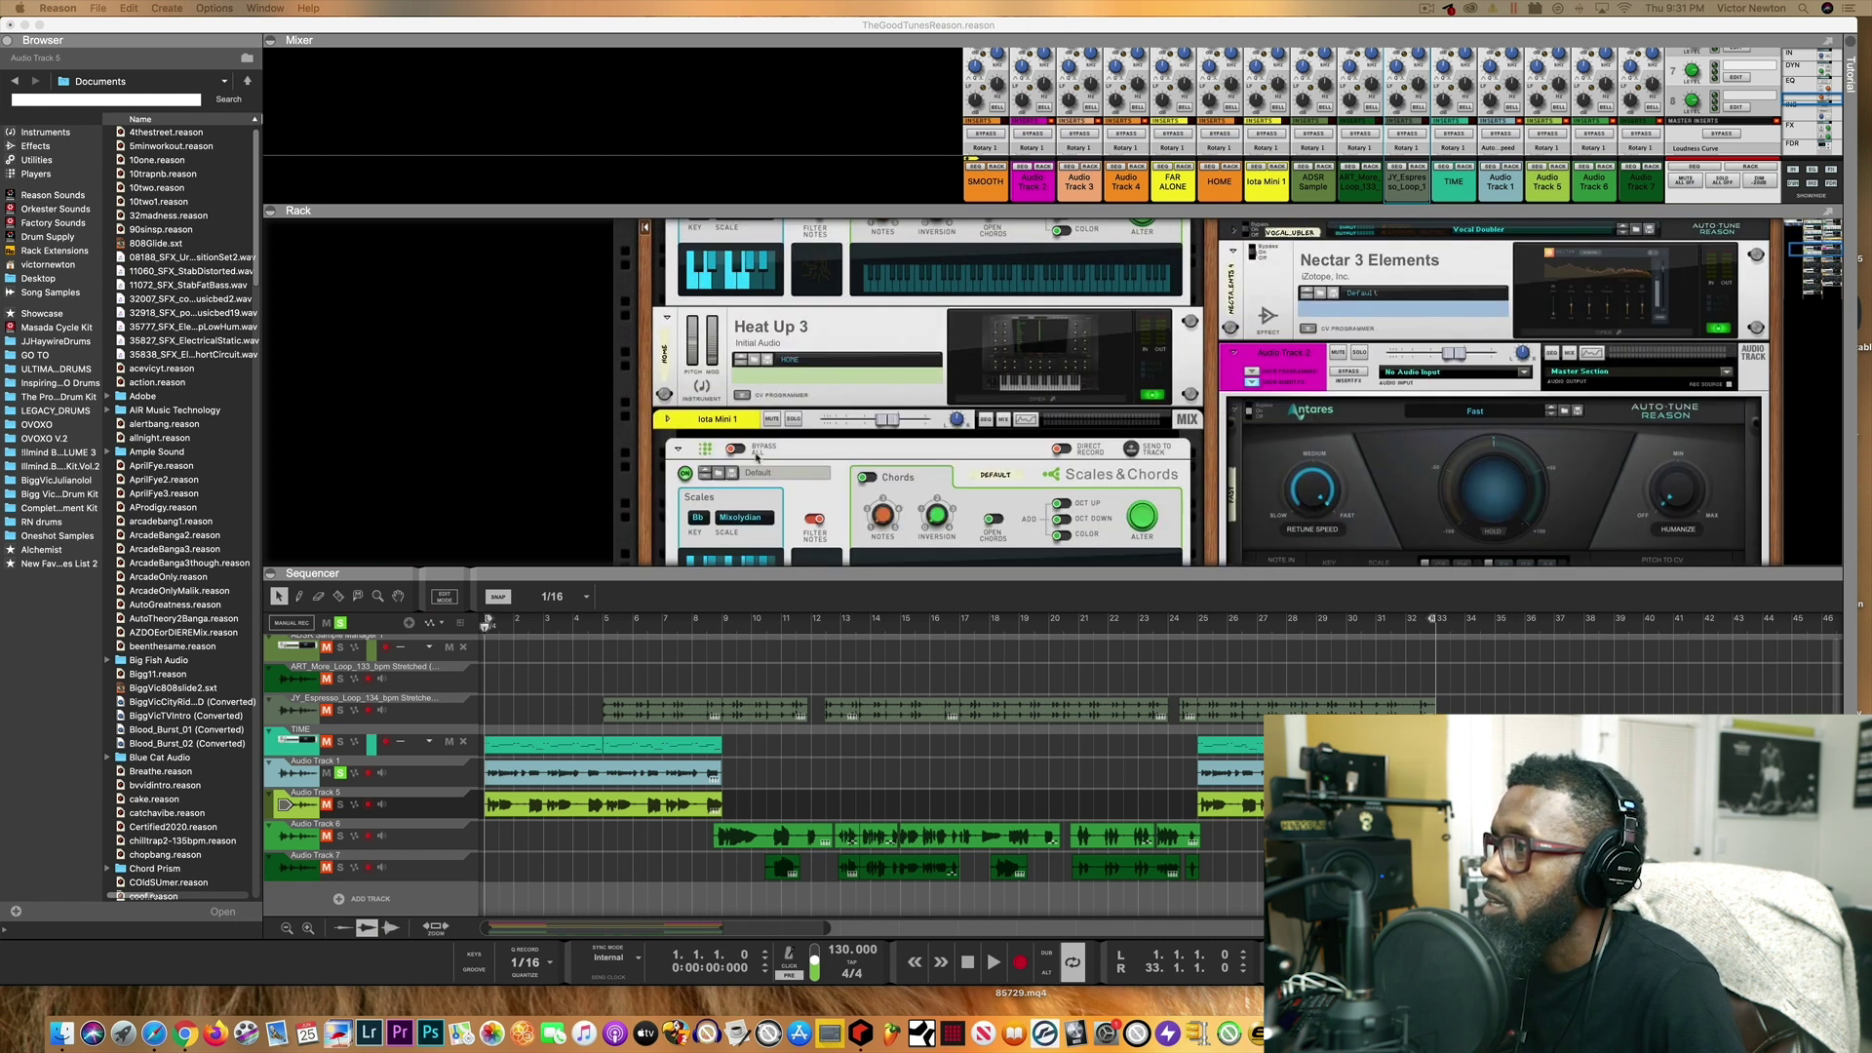
scroll(757, 456, down, 2)
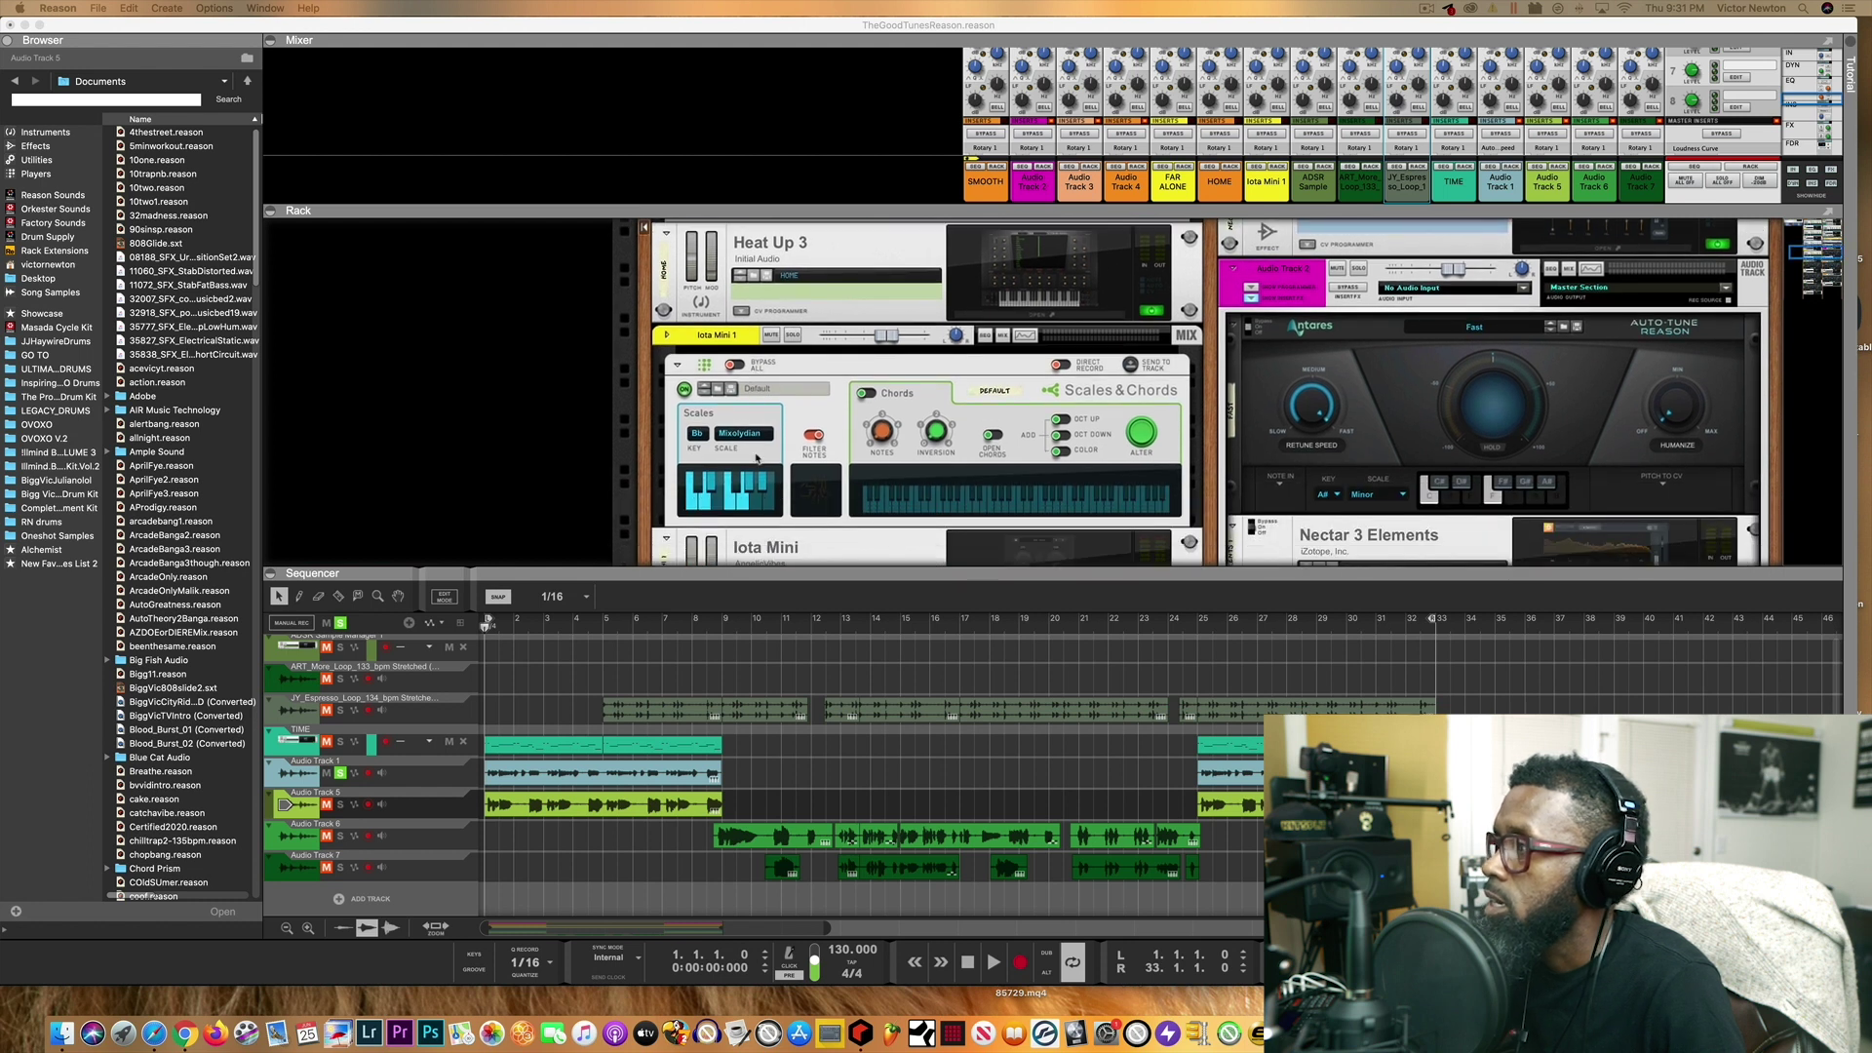
scroll(756, 458, down, 3)
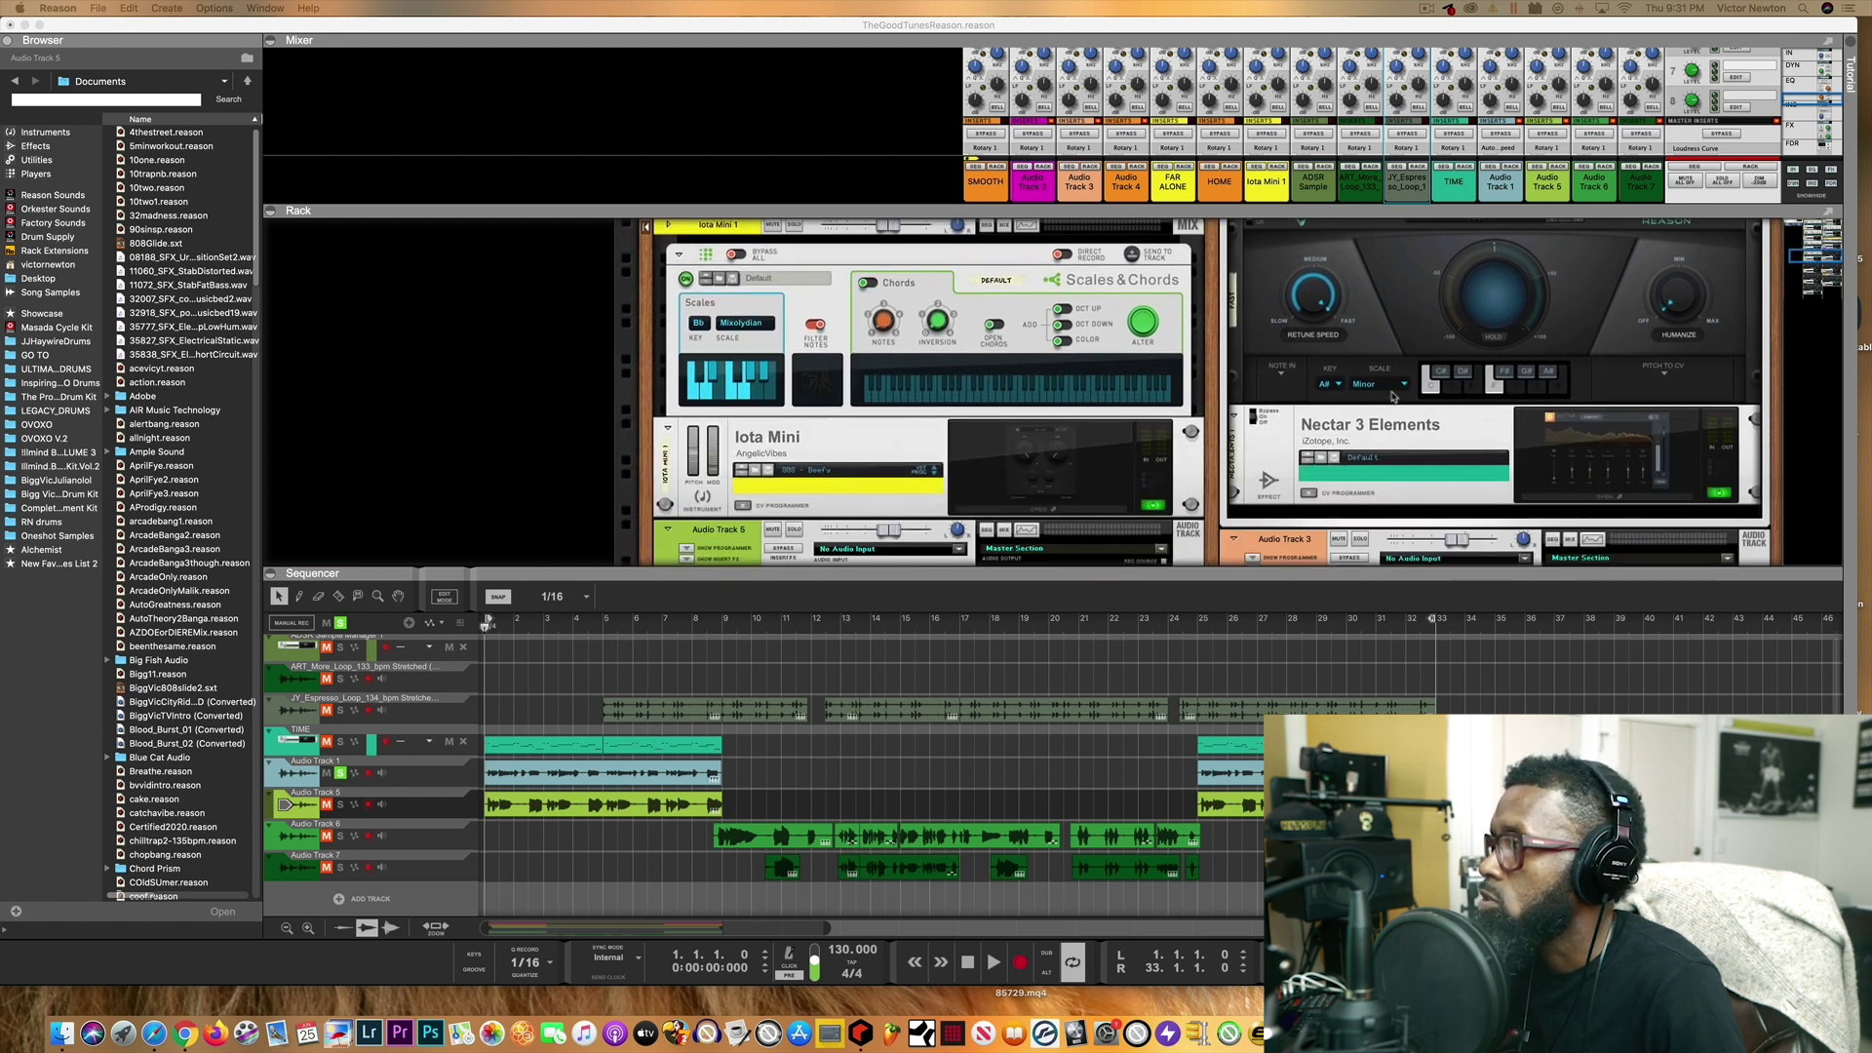
scroll(901, 497, down, 2)
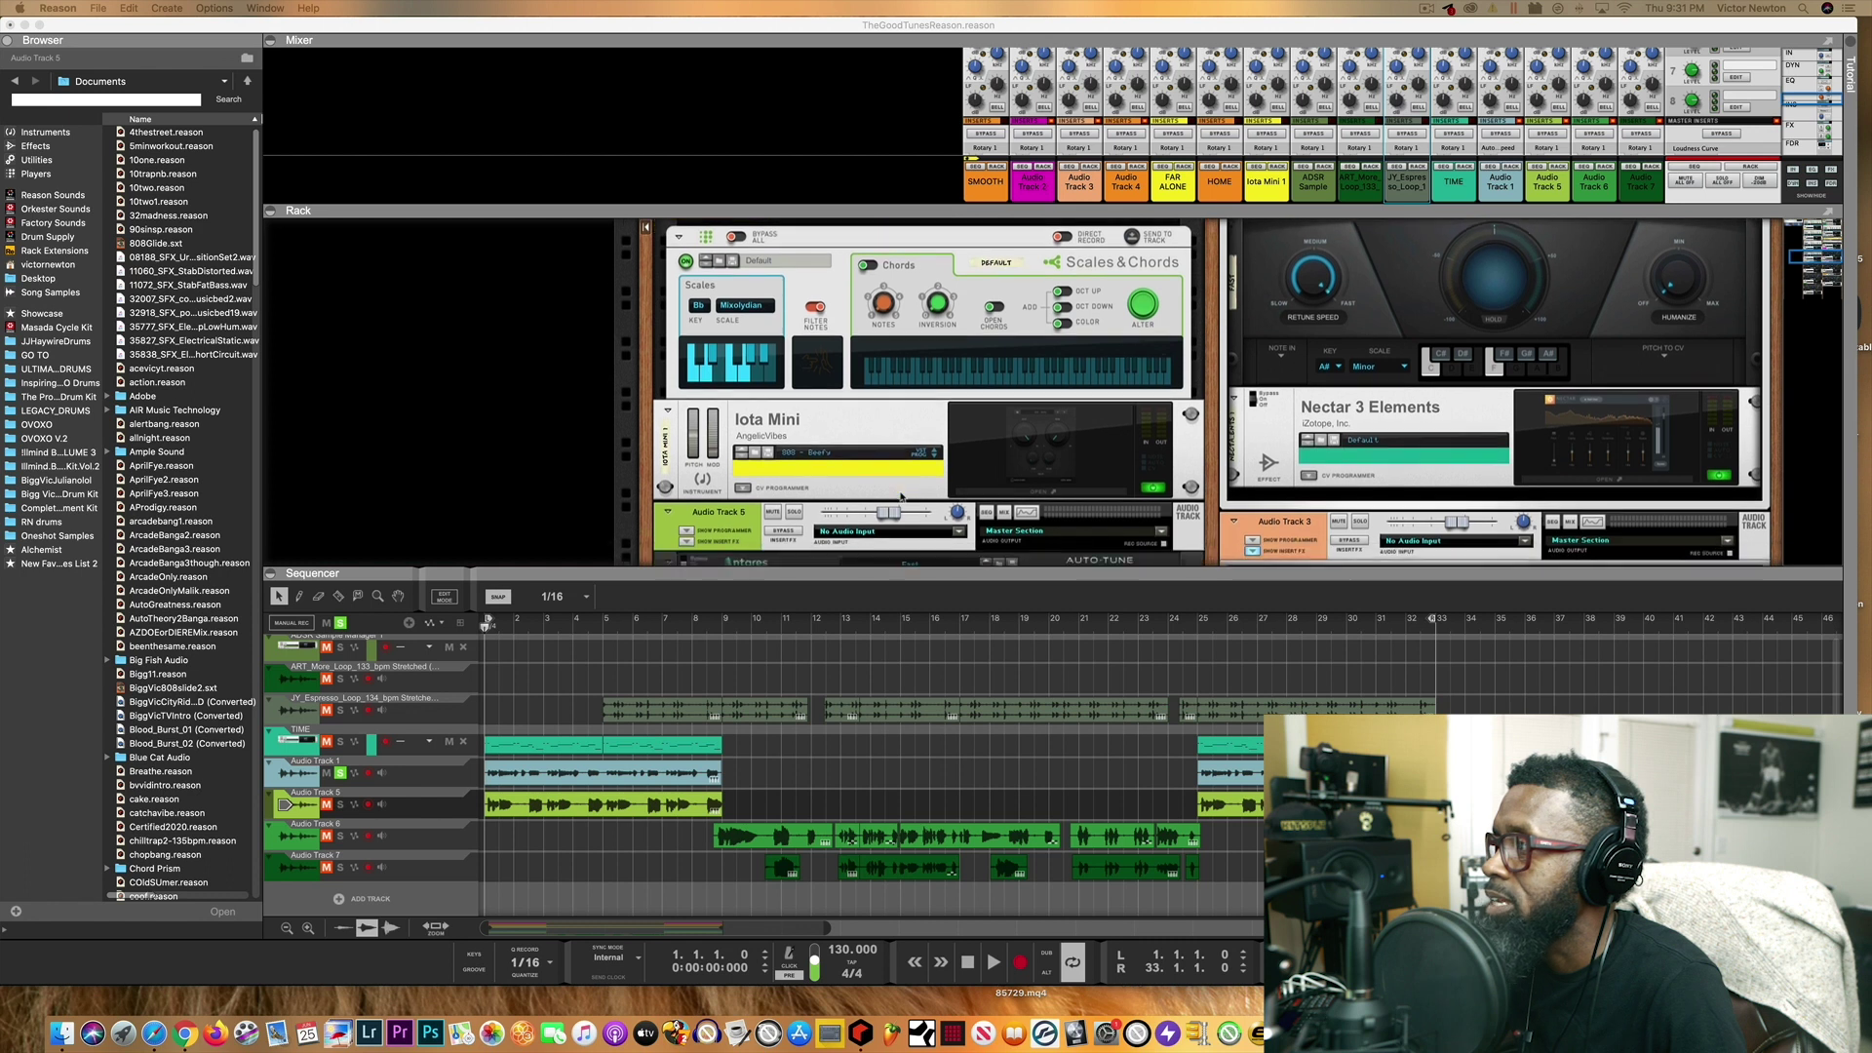
scroll(901, 496, down, 5)
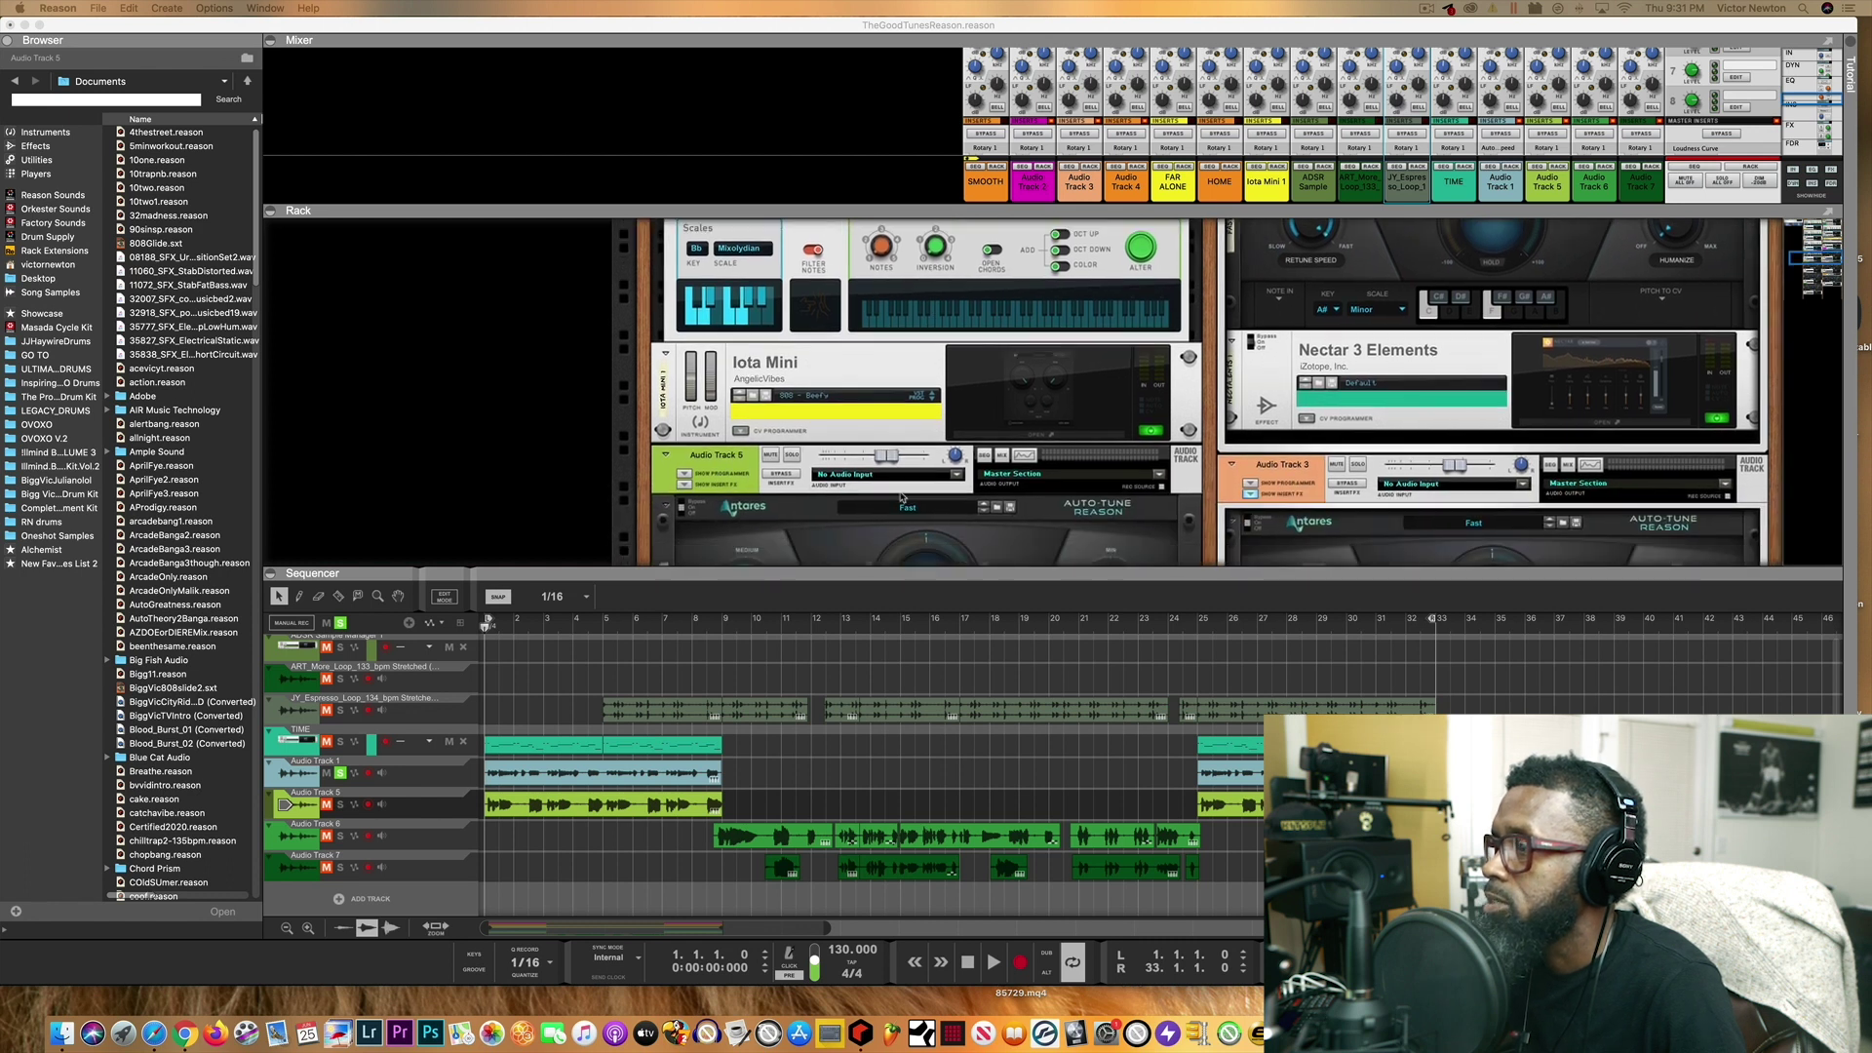
scroll(901, 497, down, 4)
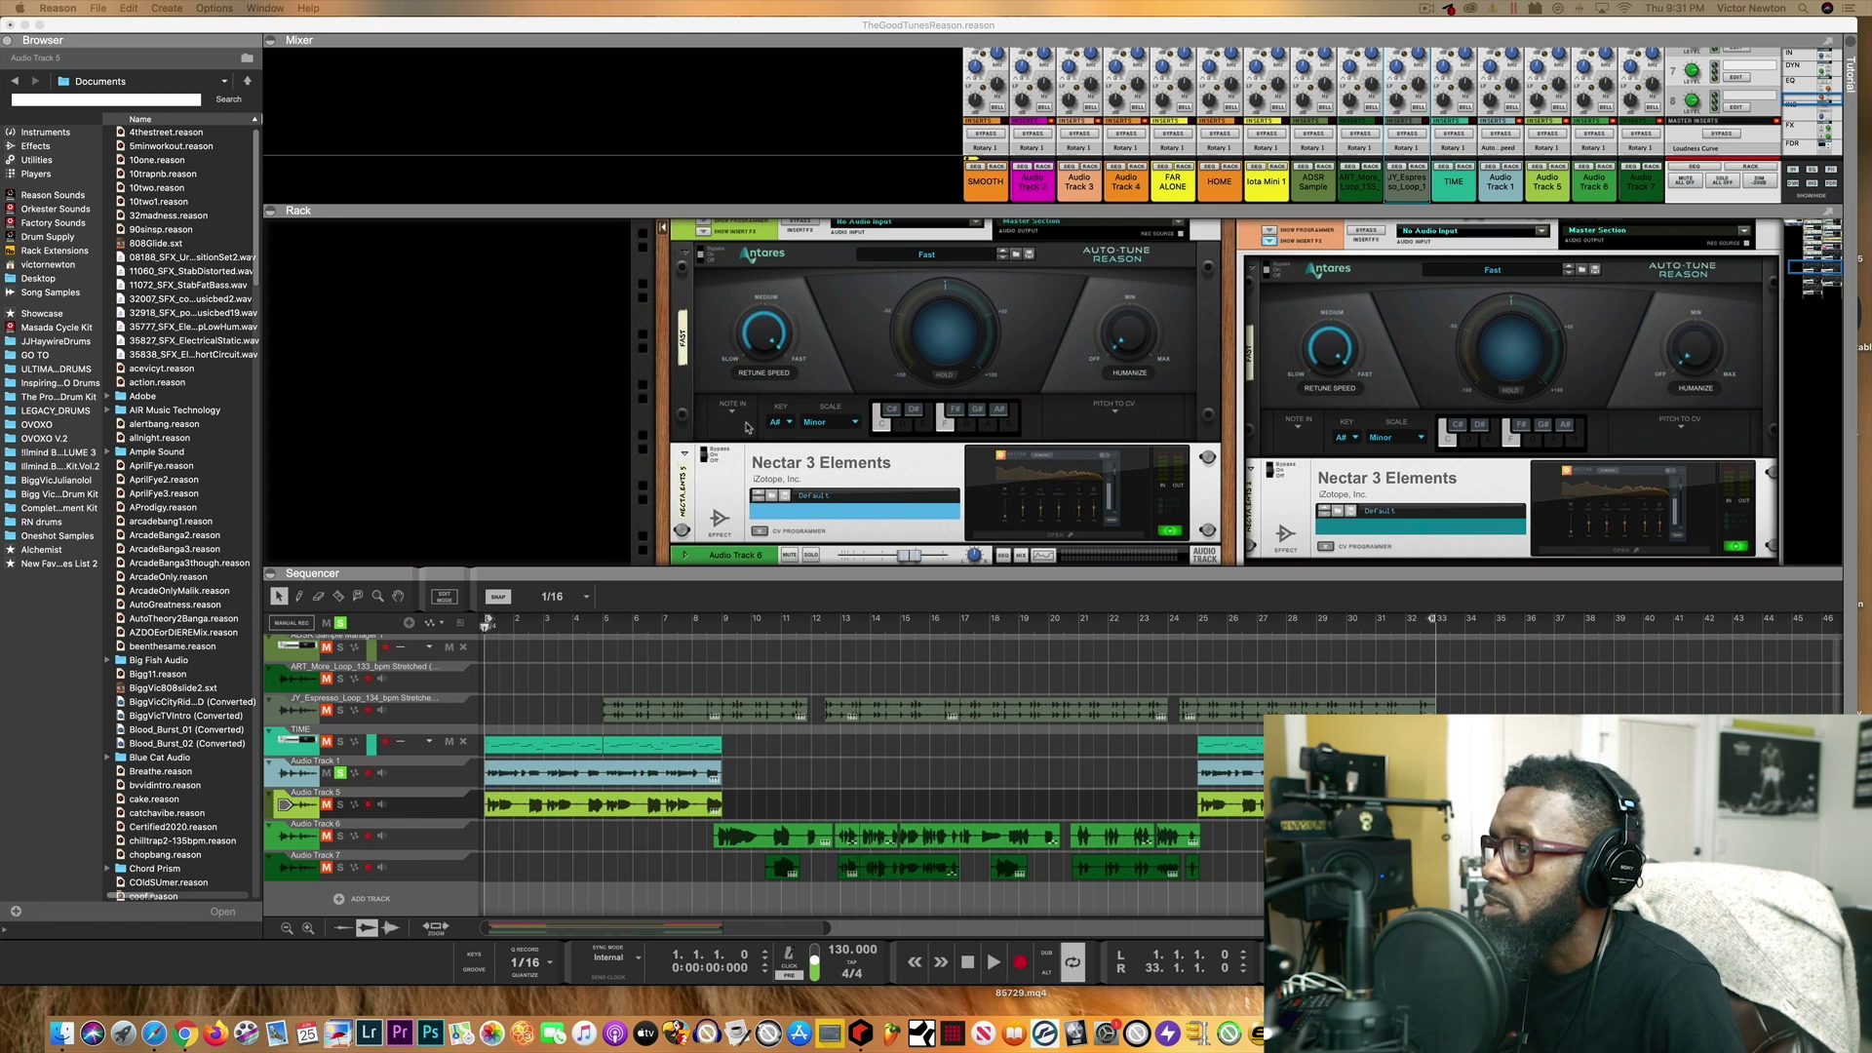
scroll(770, 430, right, 1)
scroll(748, 427, up, 2)
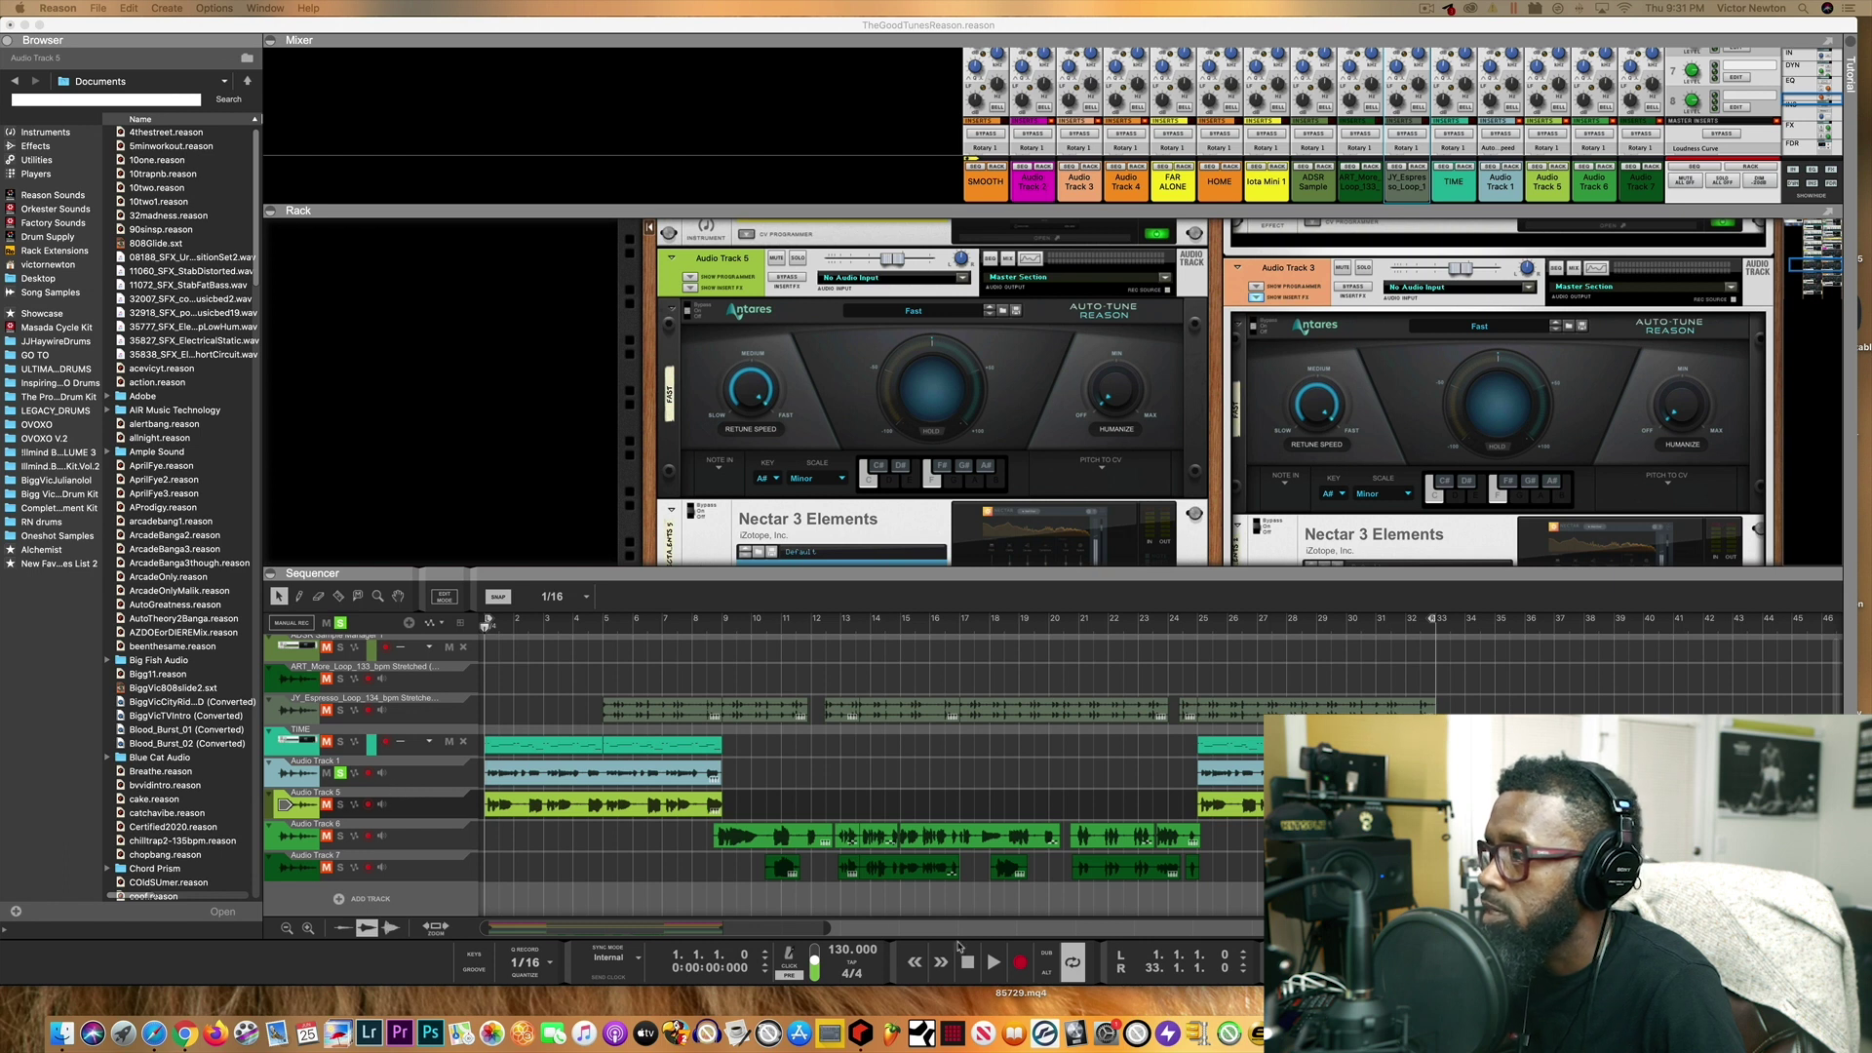
click(993, 962)
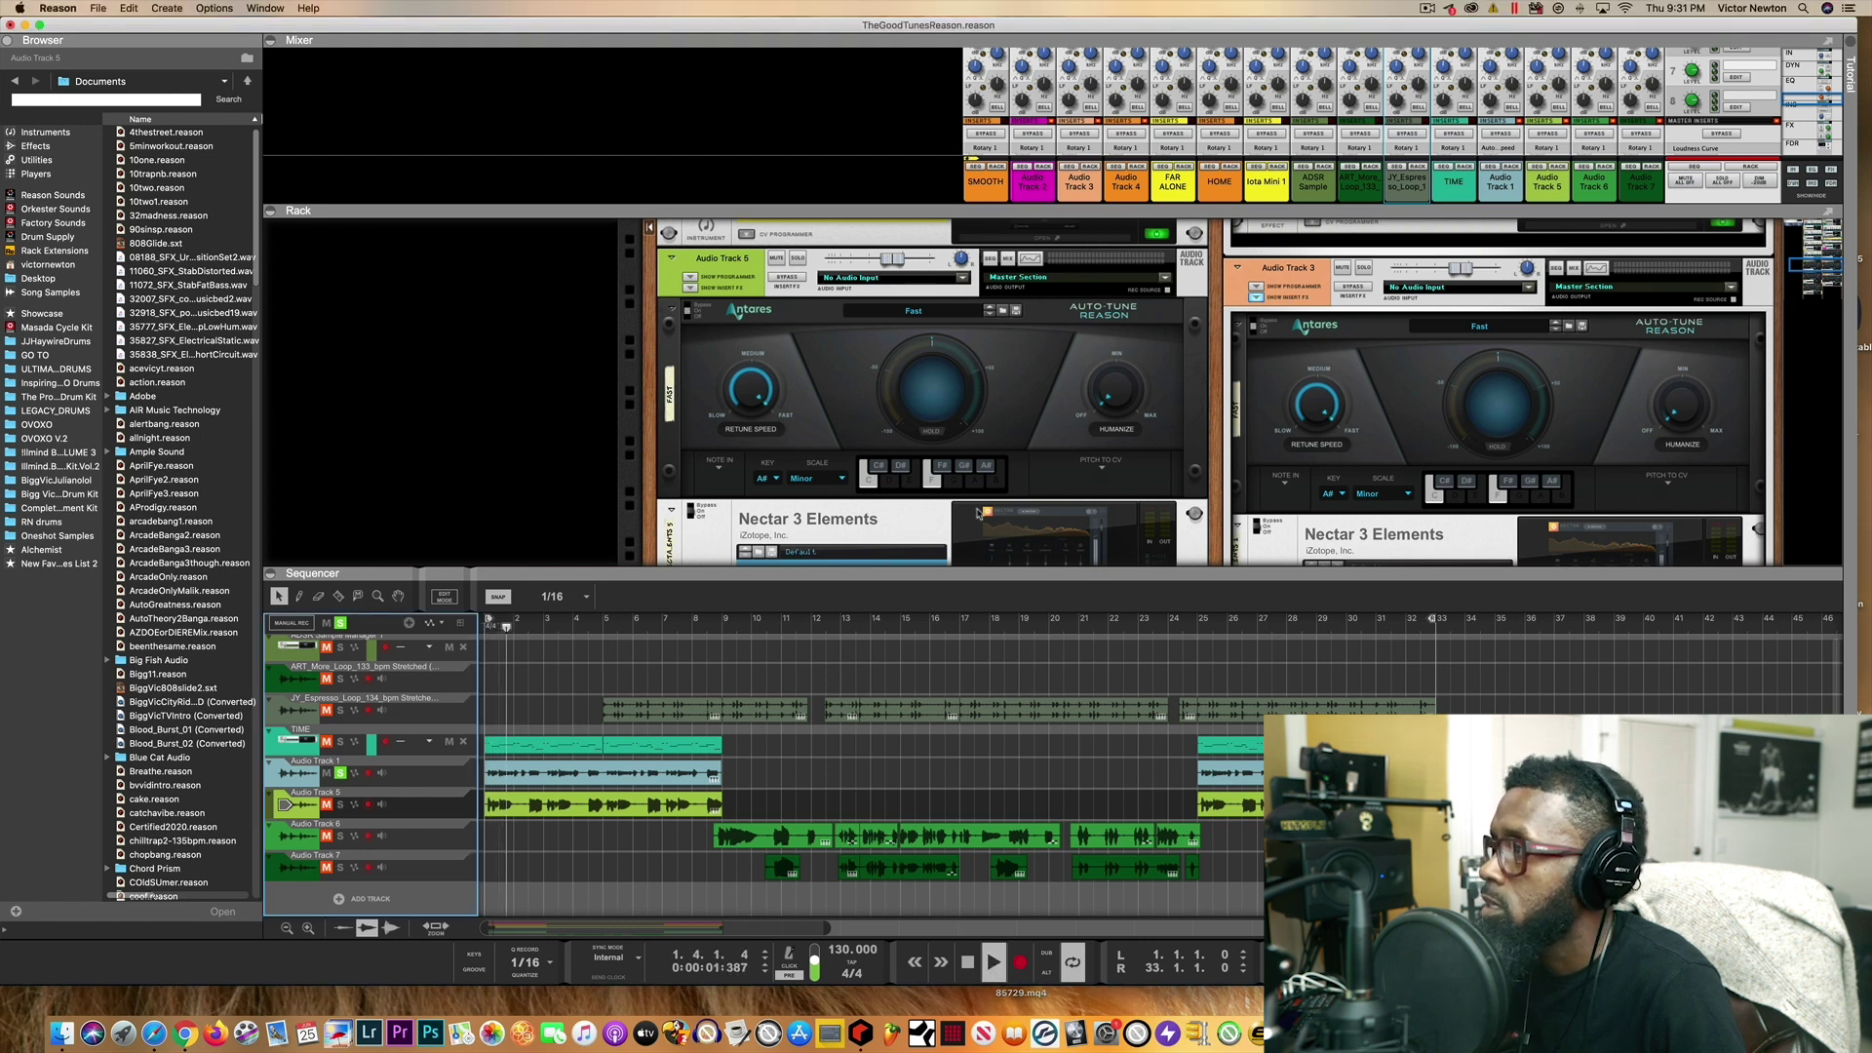
- Select Audio Track 1, unfold its Auto-Tune device in the rack, and stop playback at bar 1
scroll(978, 514, up, 6)
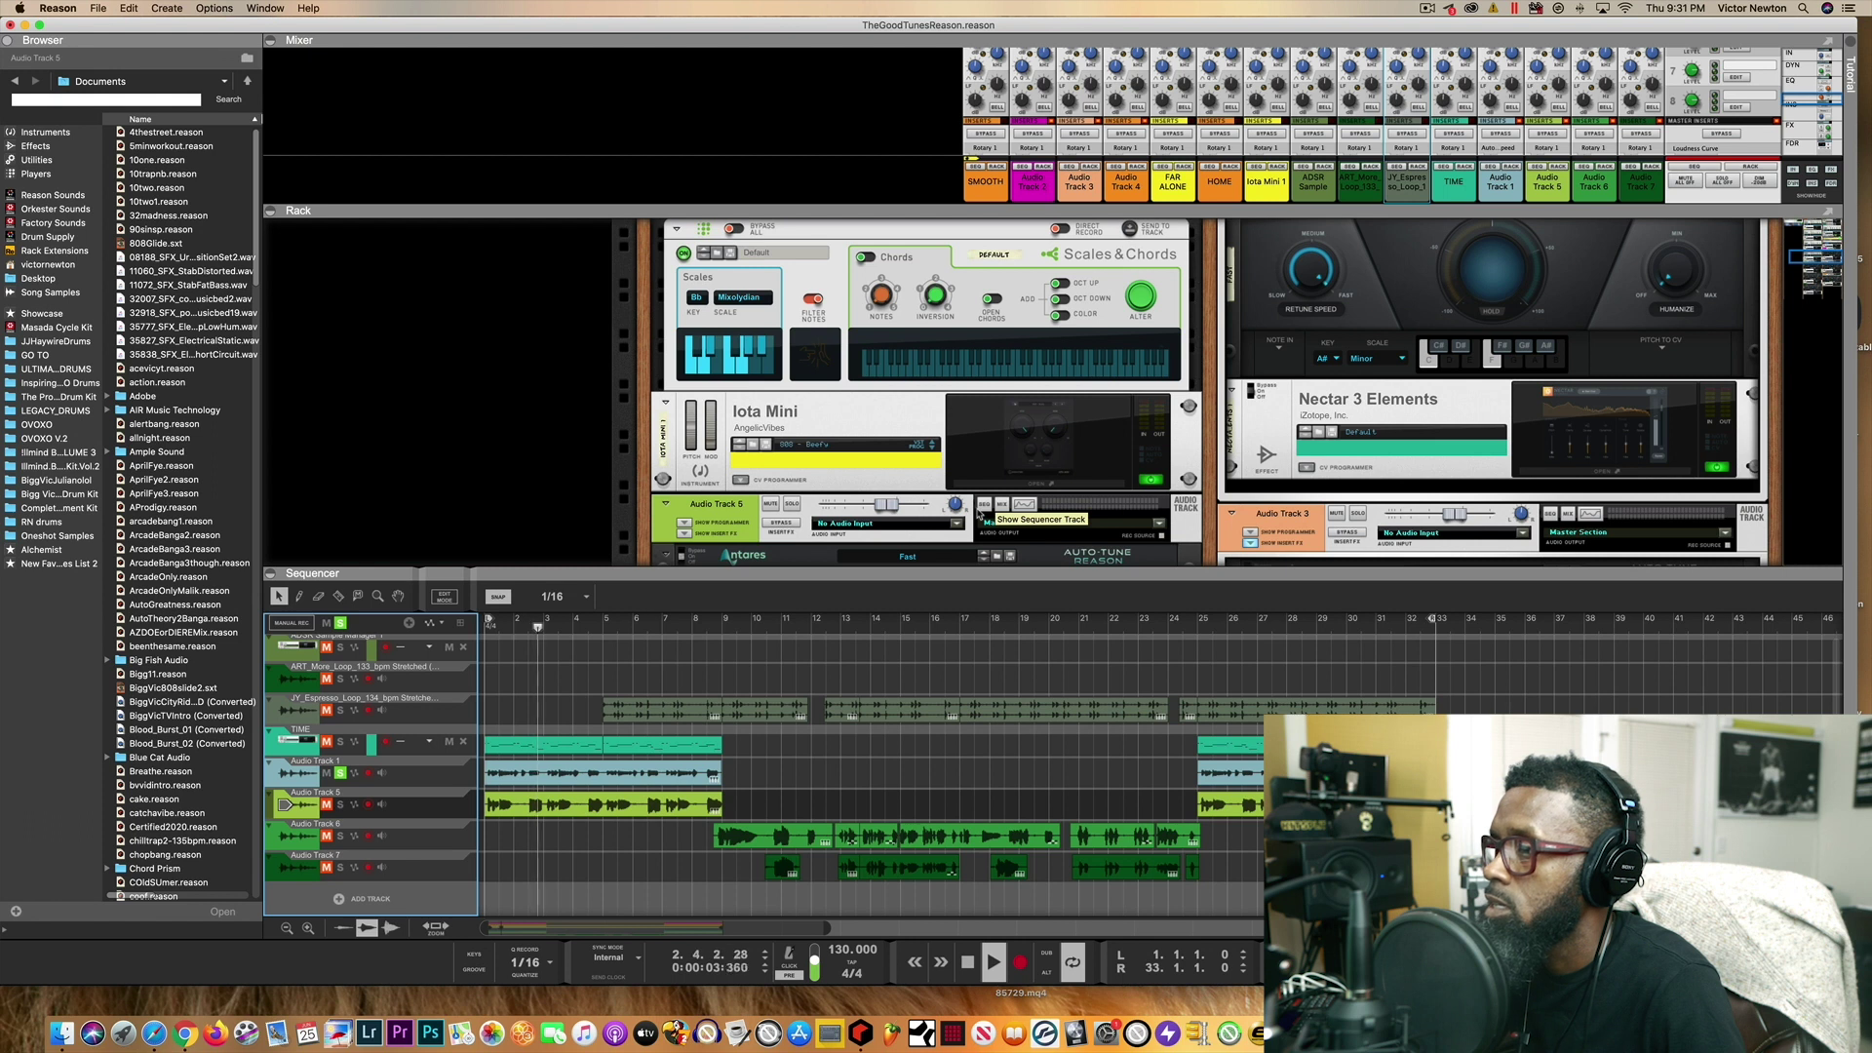
scroll(978, 514, up, 8)
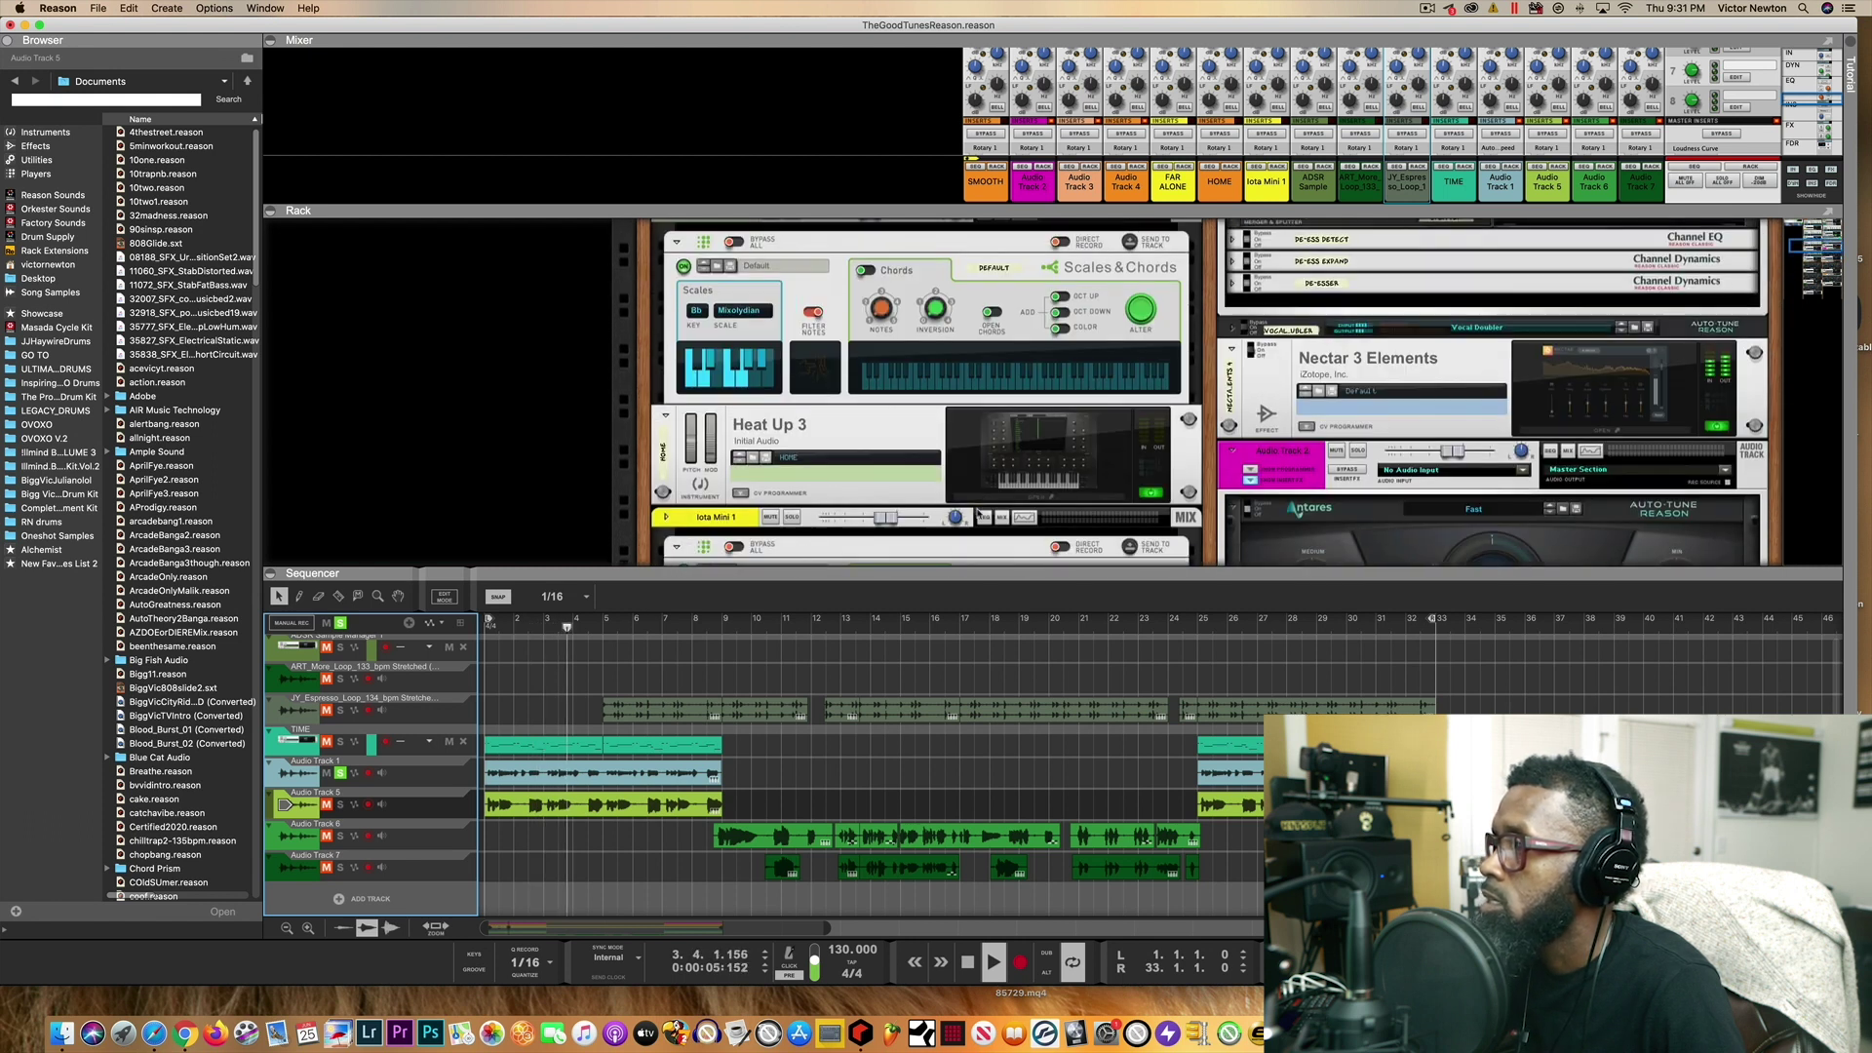
click(312, 761)
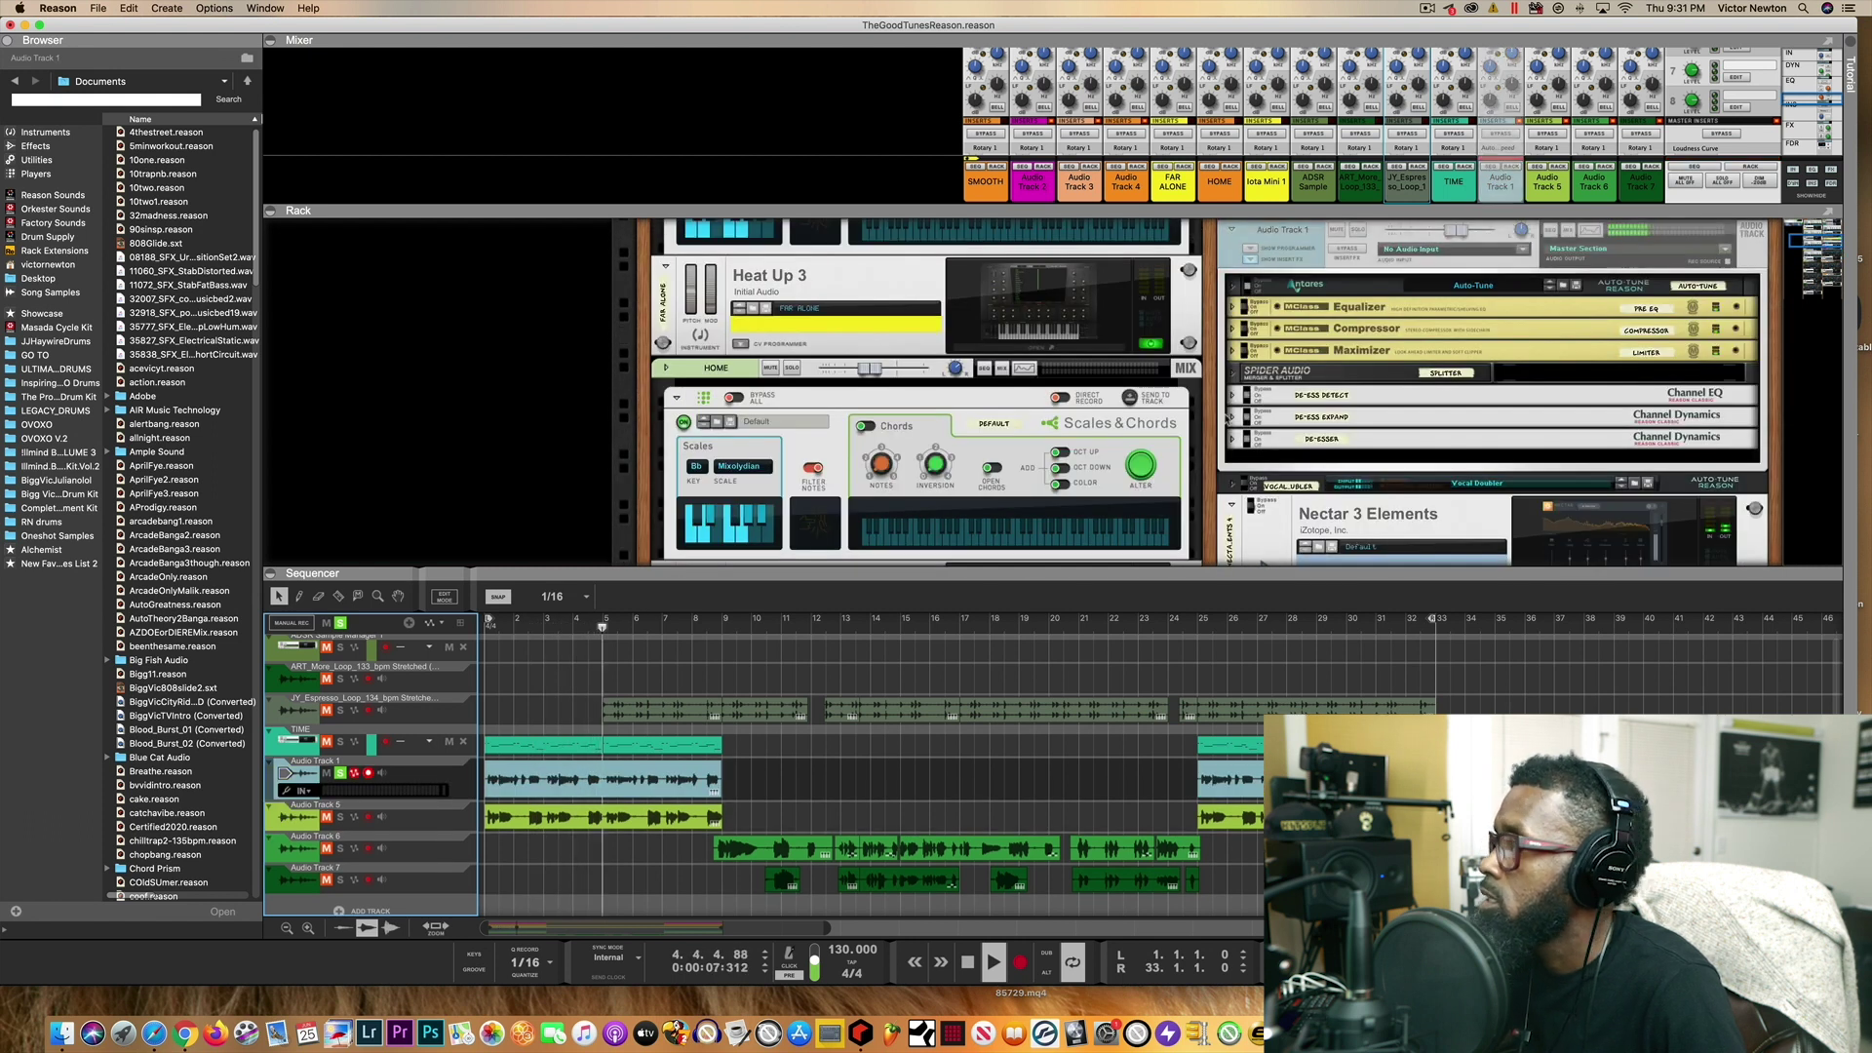
scroll(1287, 310, up, 2)
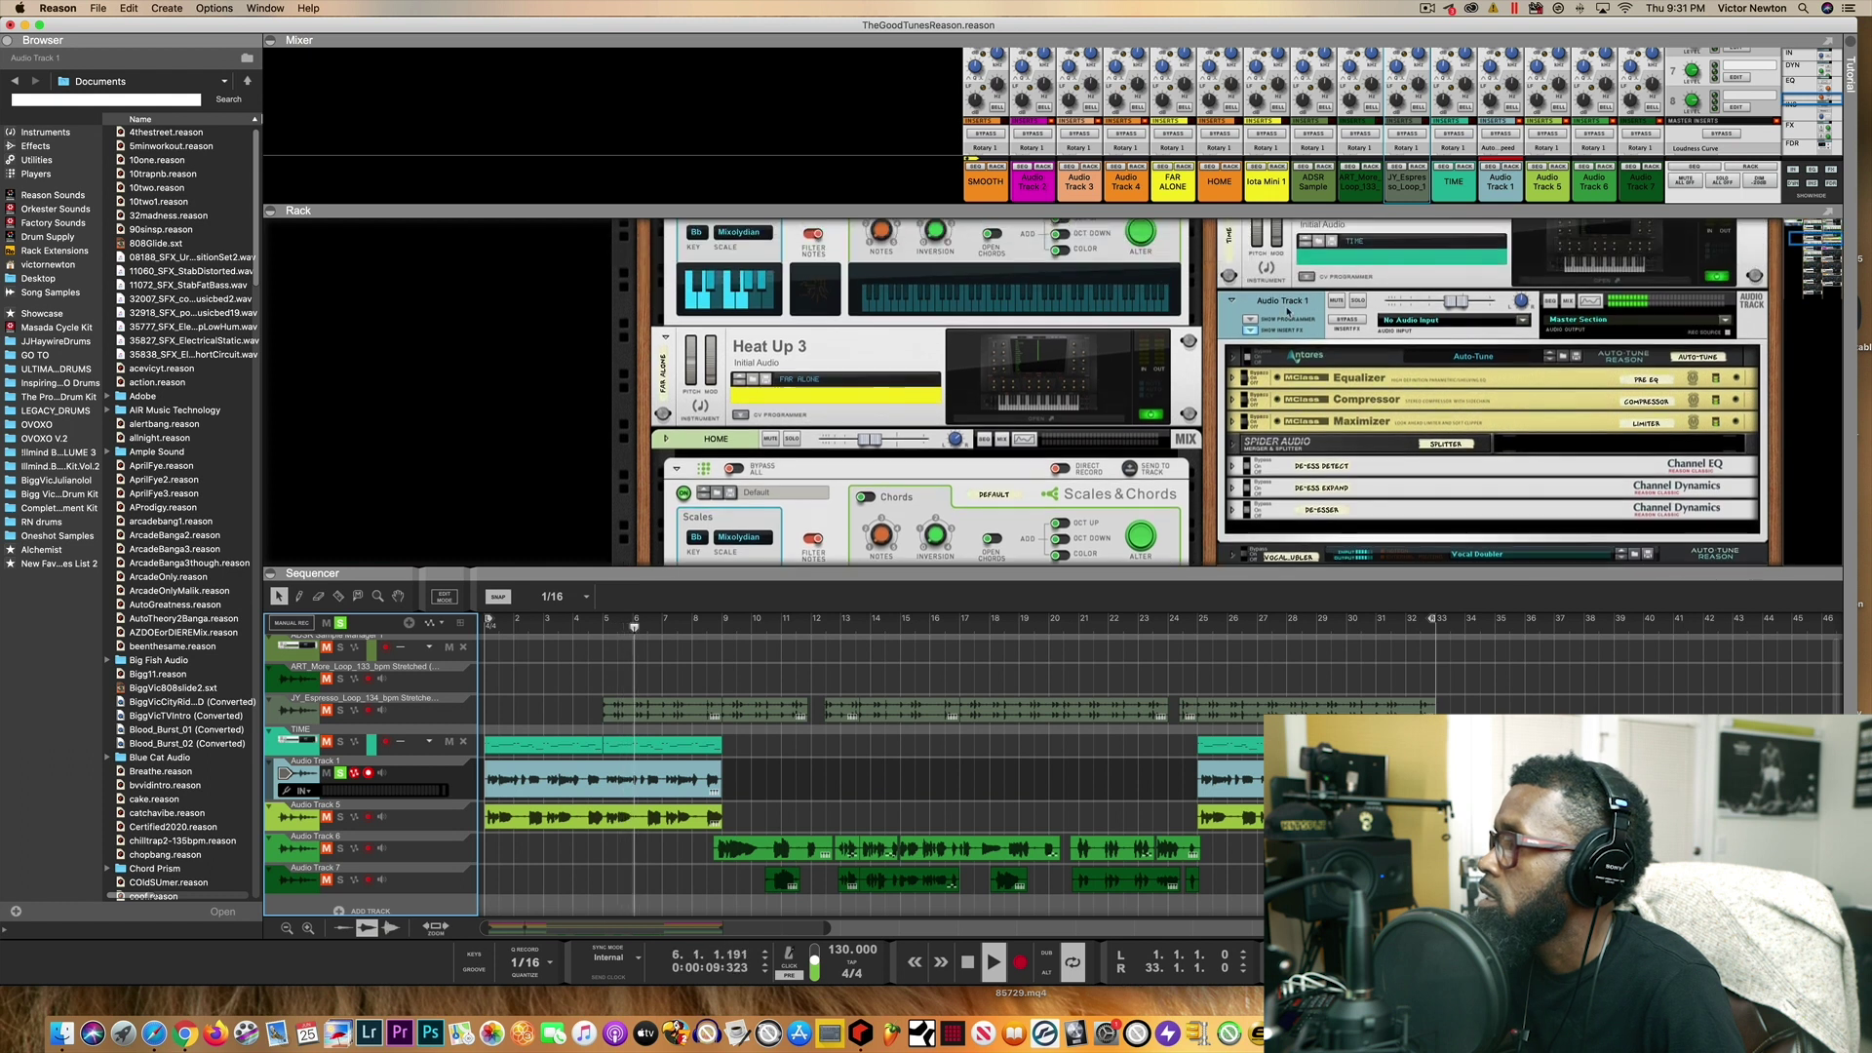
click(1231, 357)
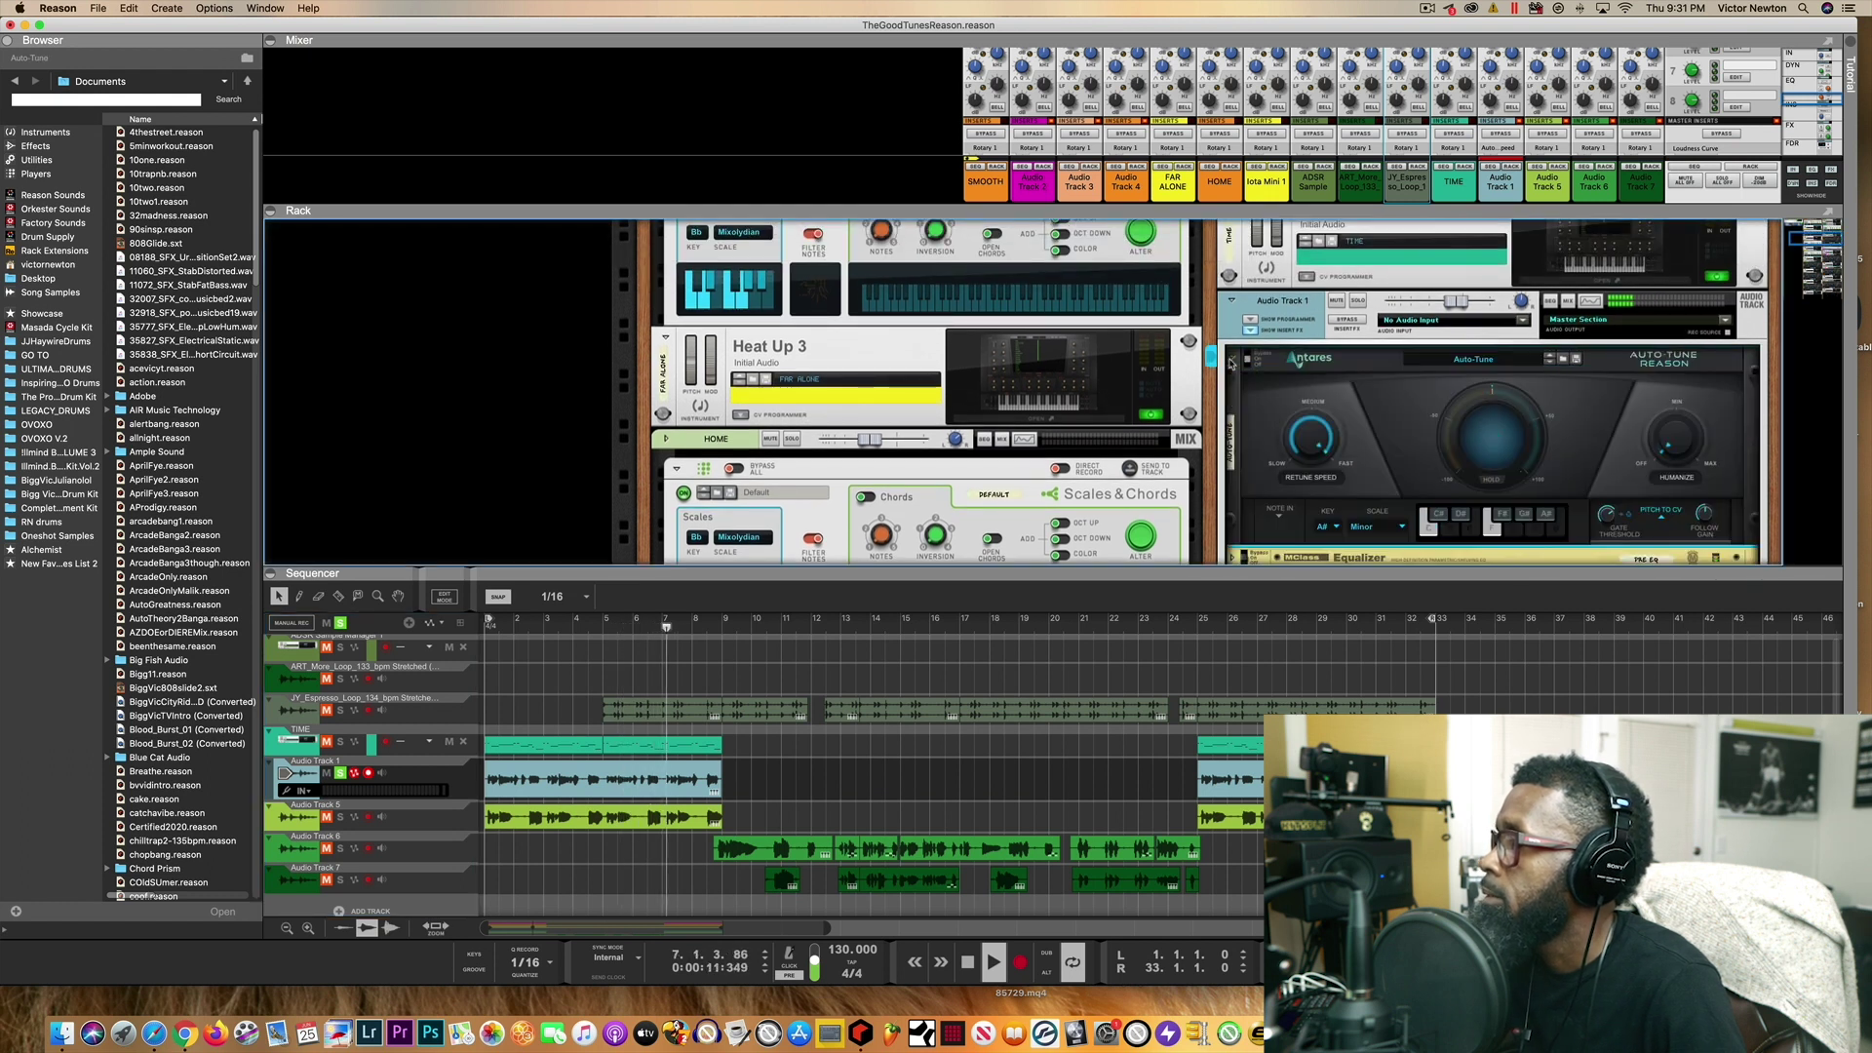
scroll(1375, 450, down, 2)
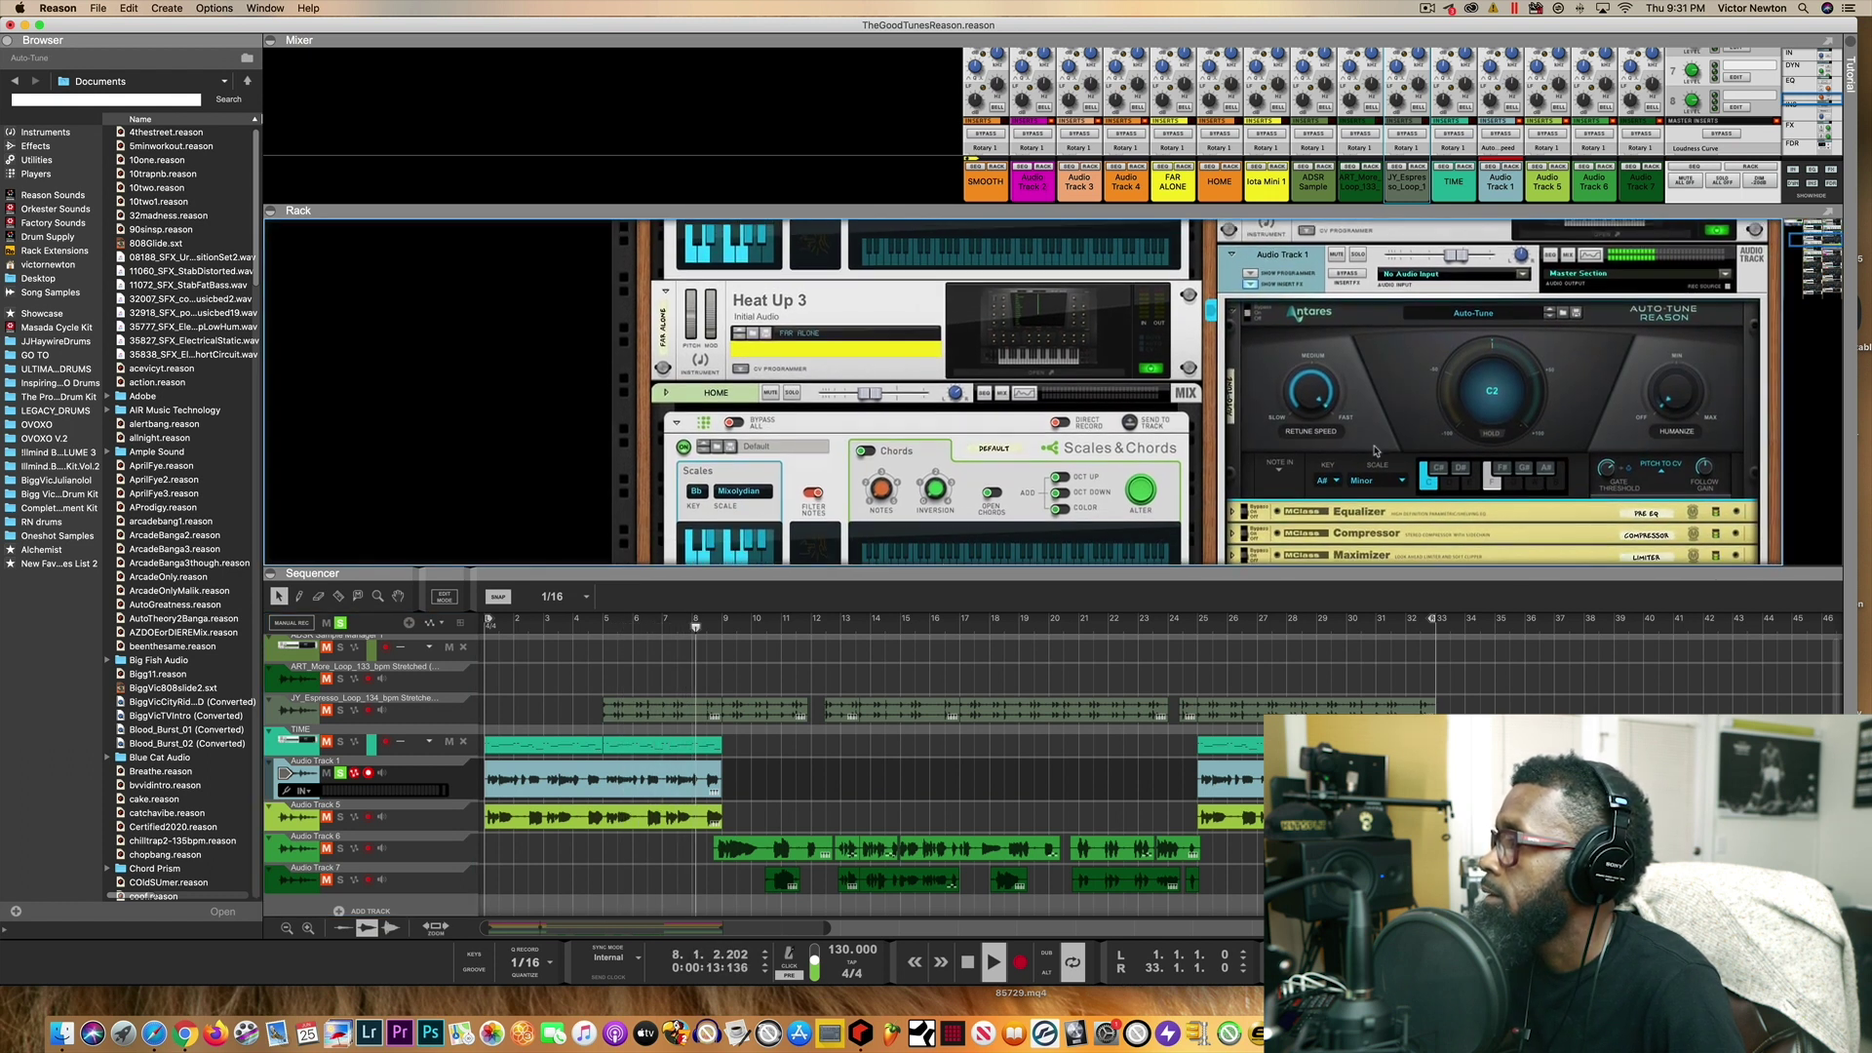
double_click(968, 963)
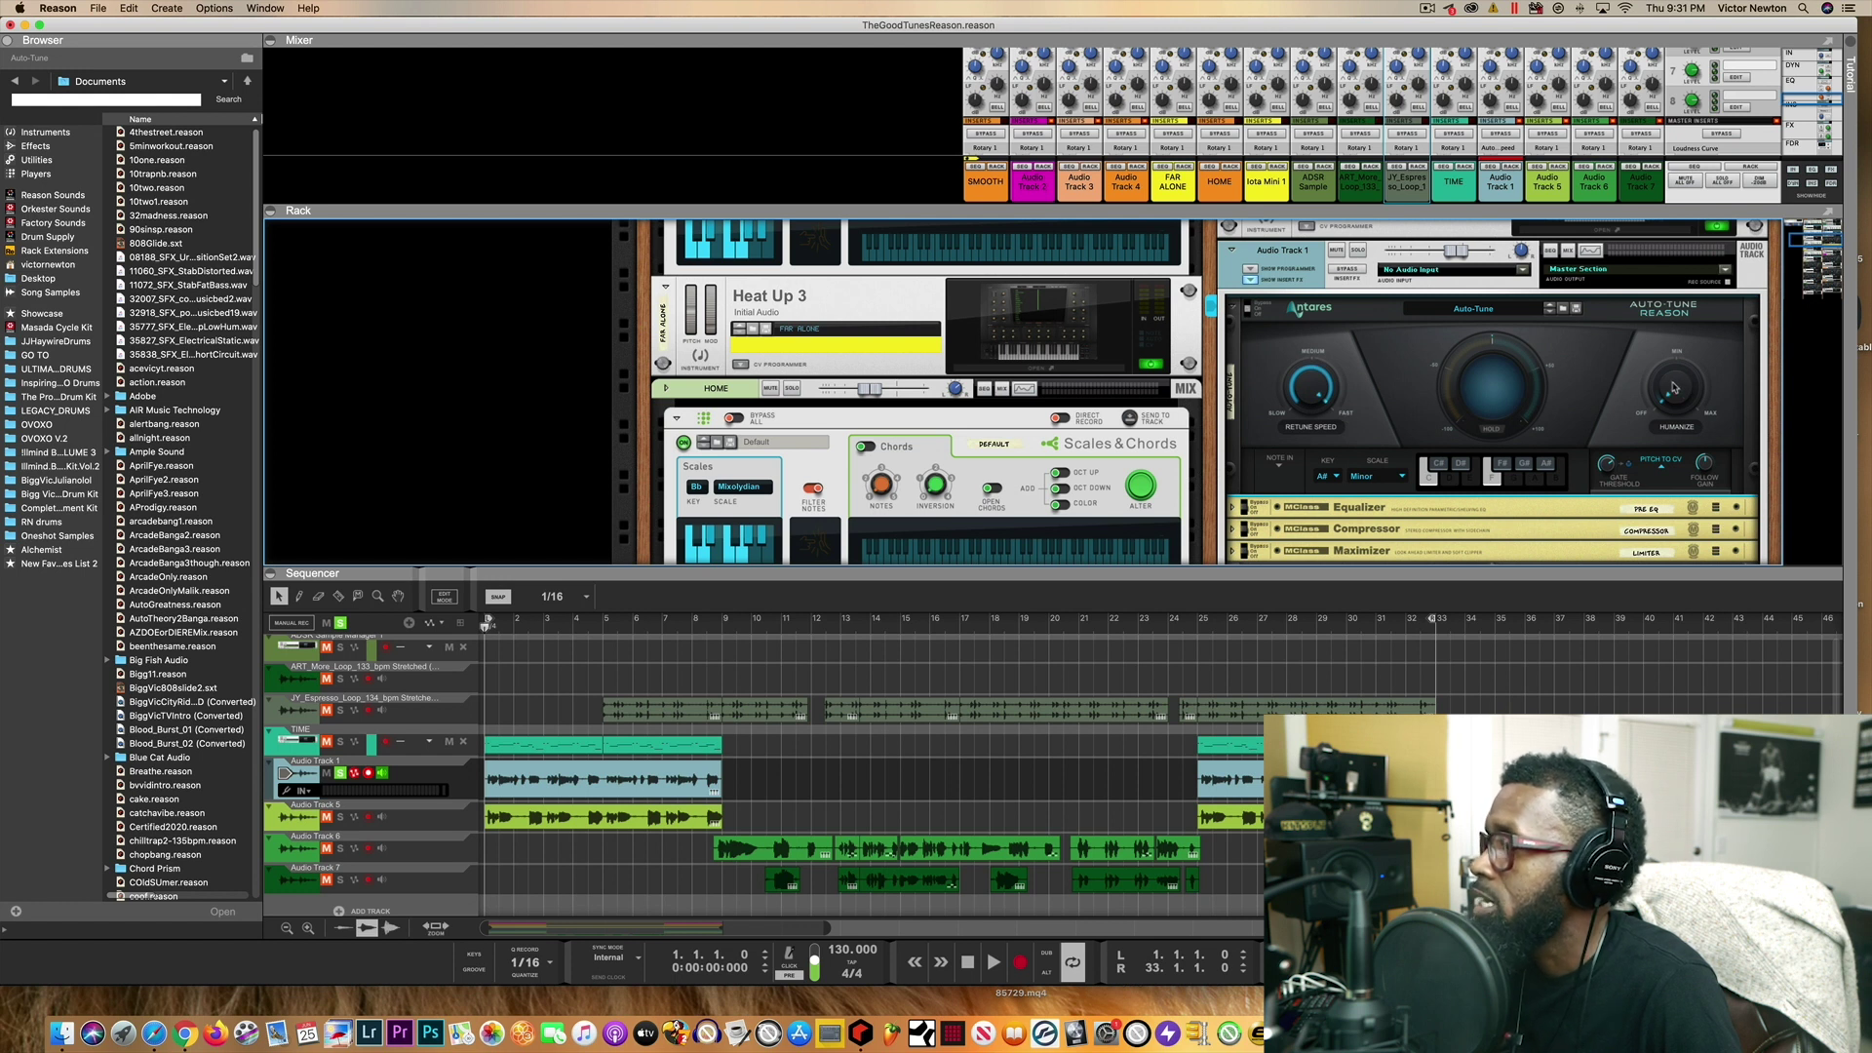
mouse_move(1674, 387)
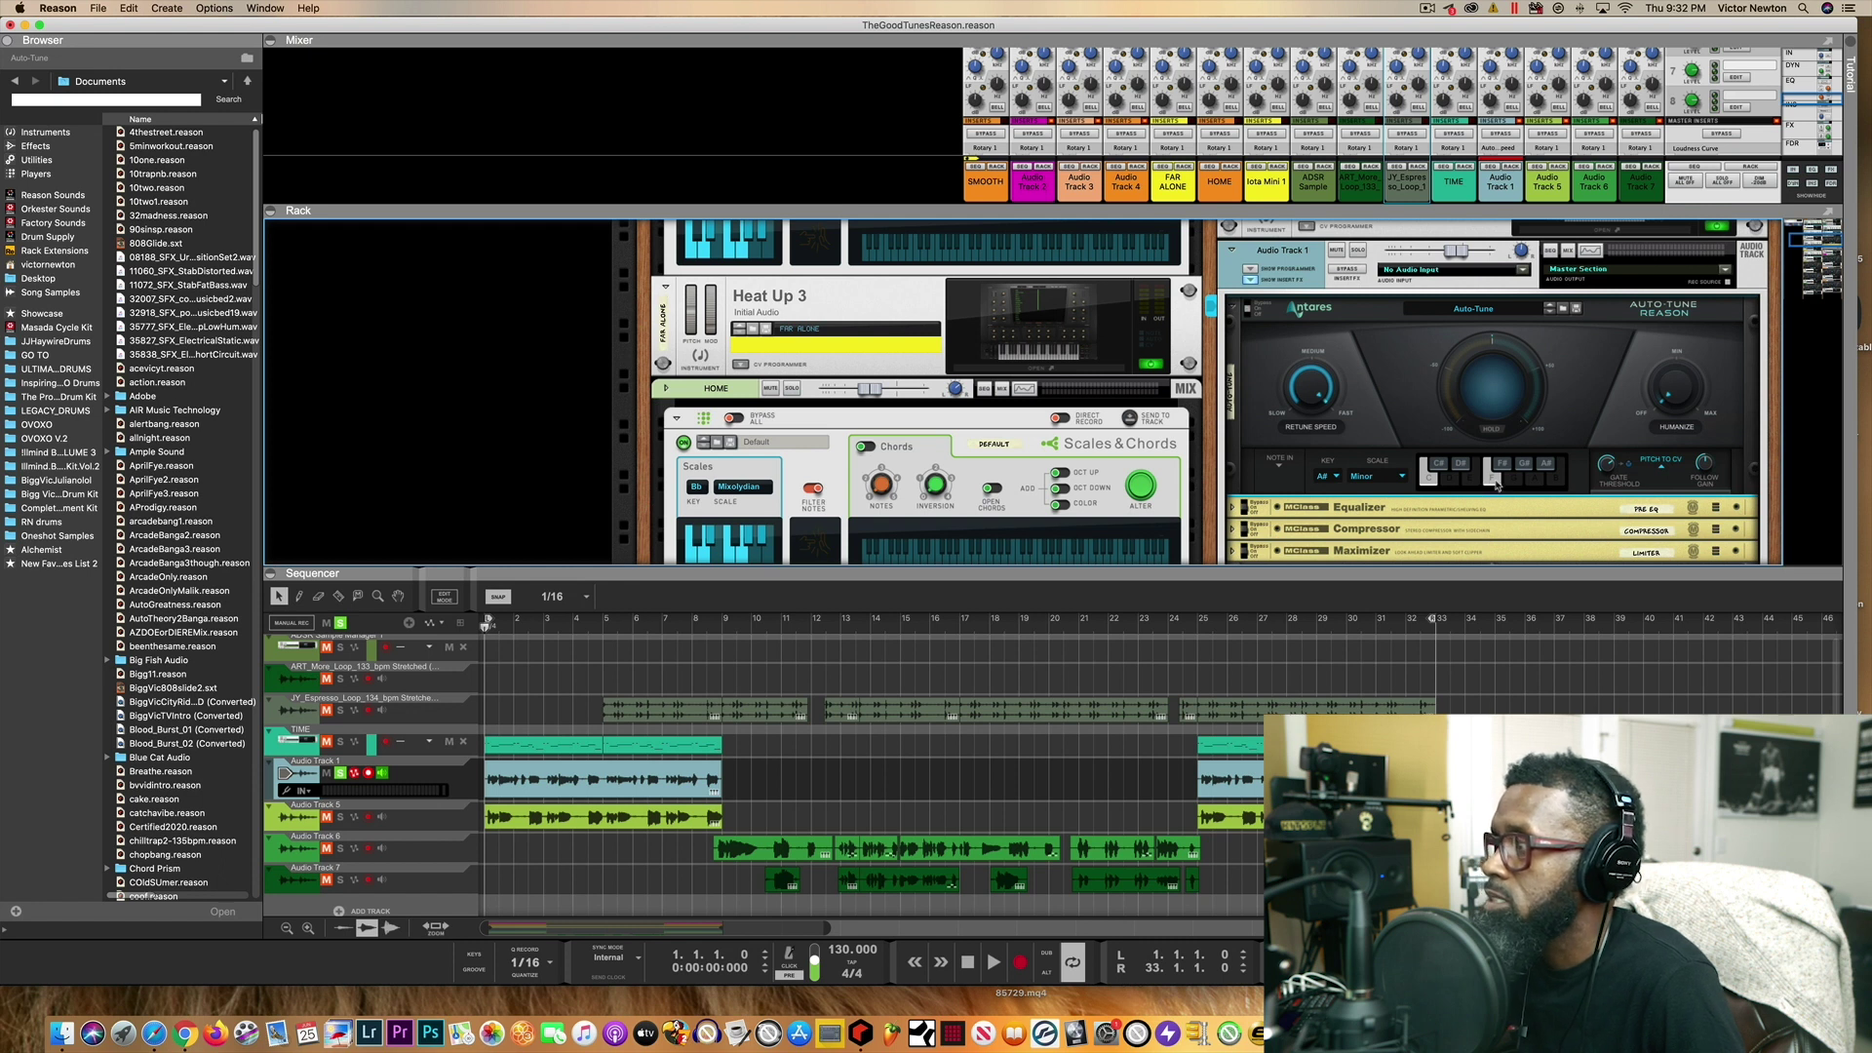
- Scroll the rack to Audio Track 1's A Minor Auto-Tune and expand the mixer to full channel strips
scroll(1443, 455, down, 5)
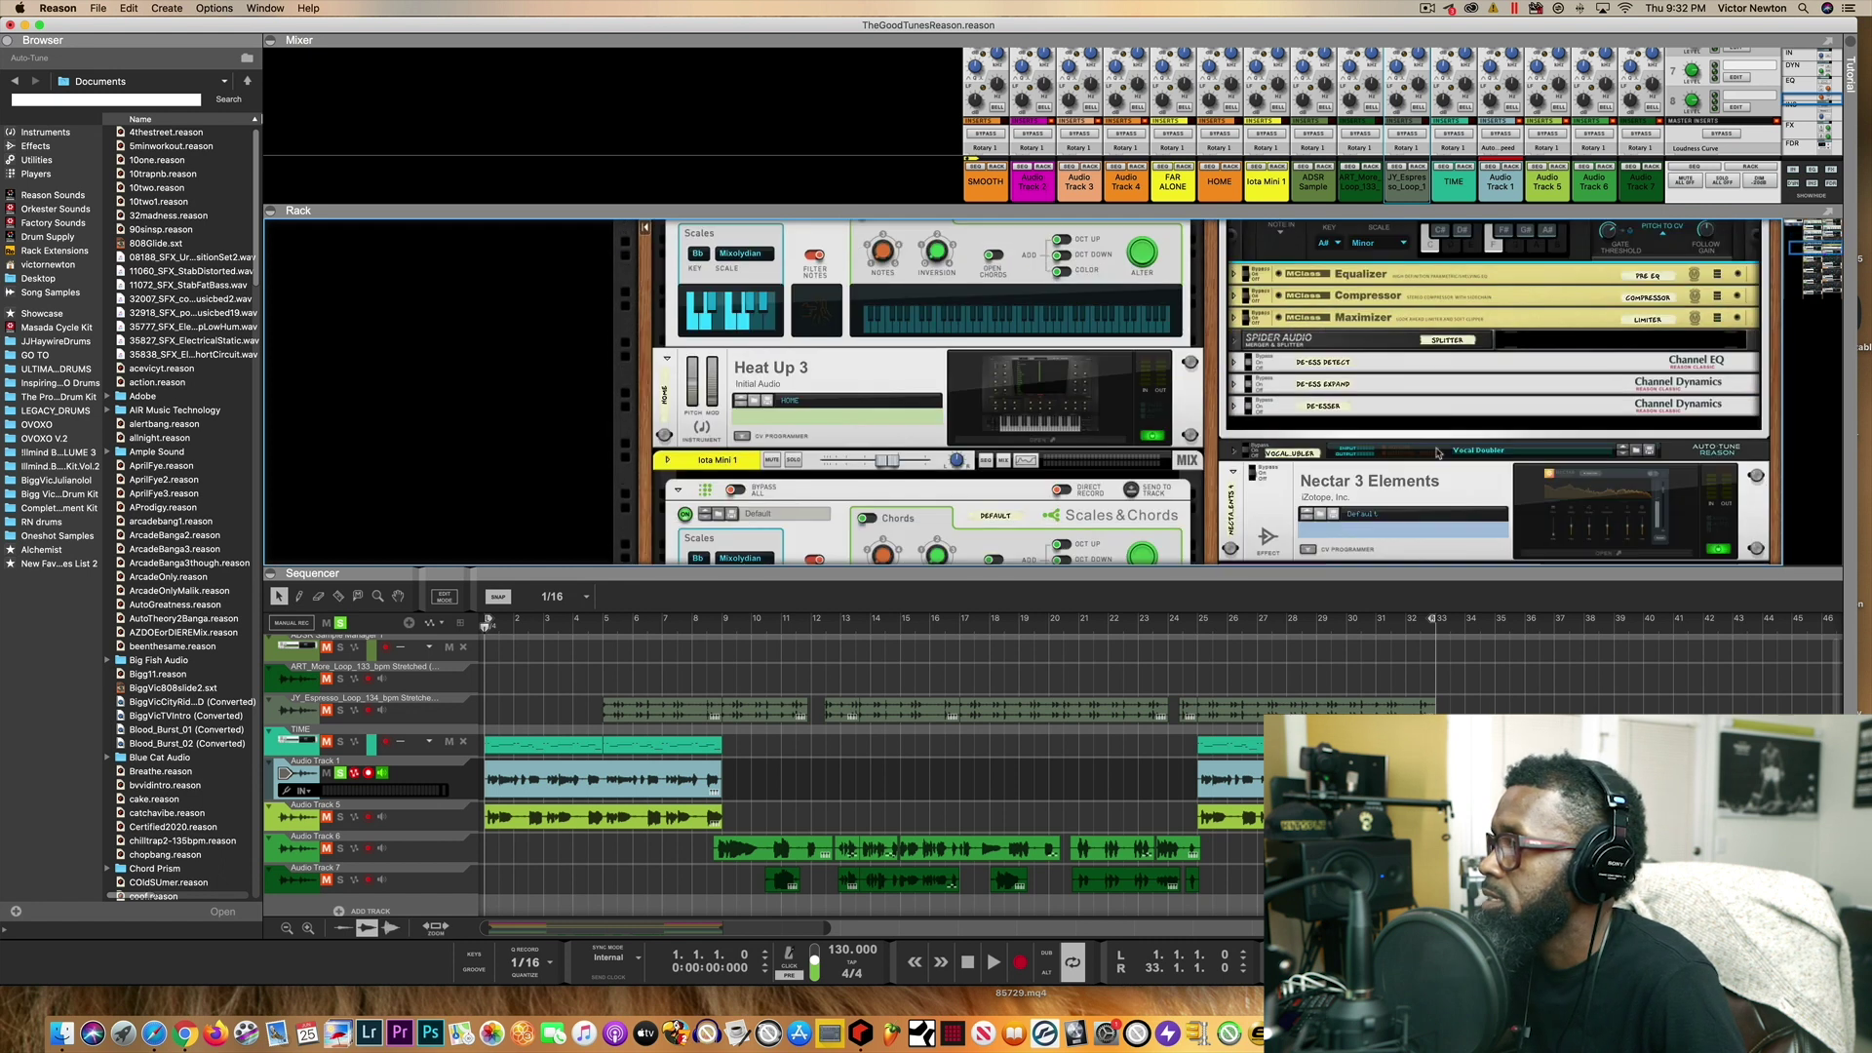
scroll(1437, 454, down, 1)
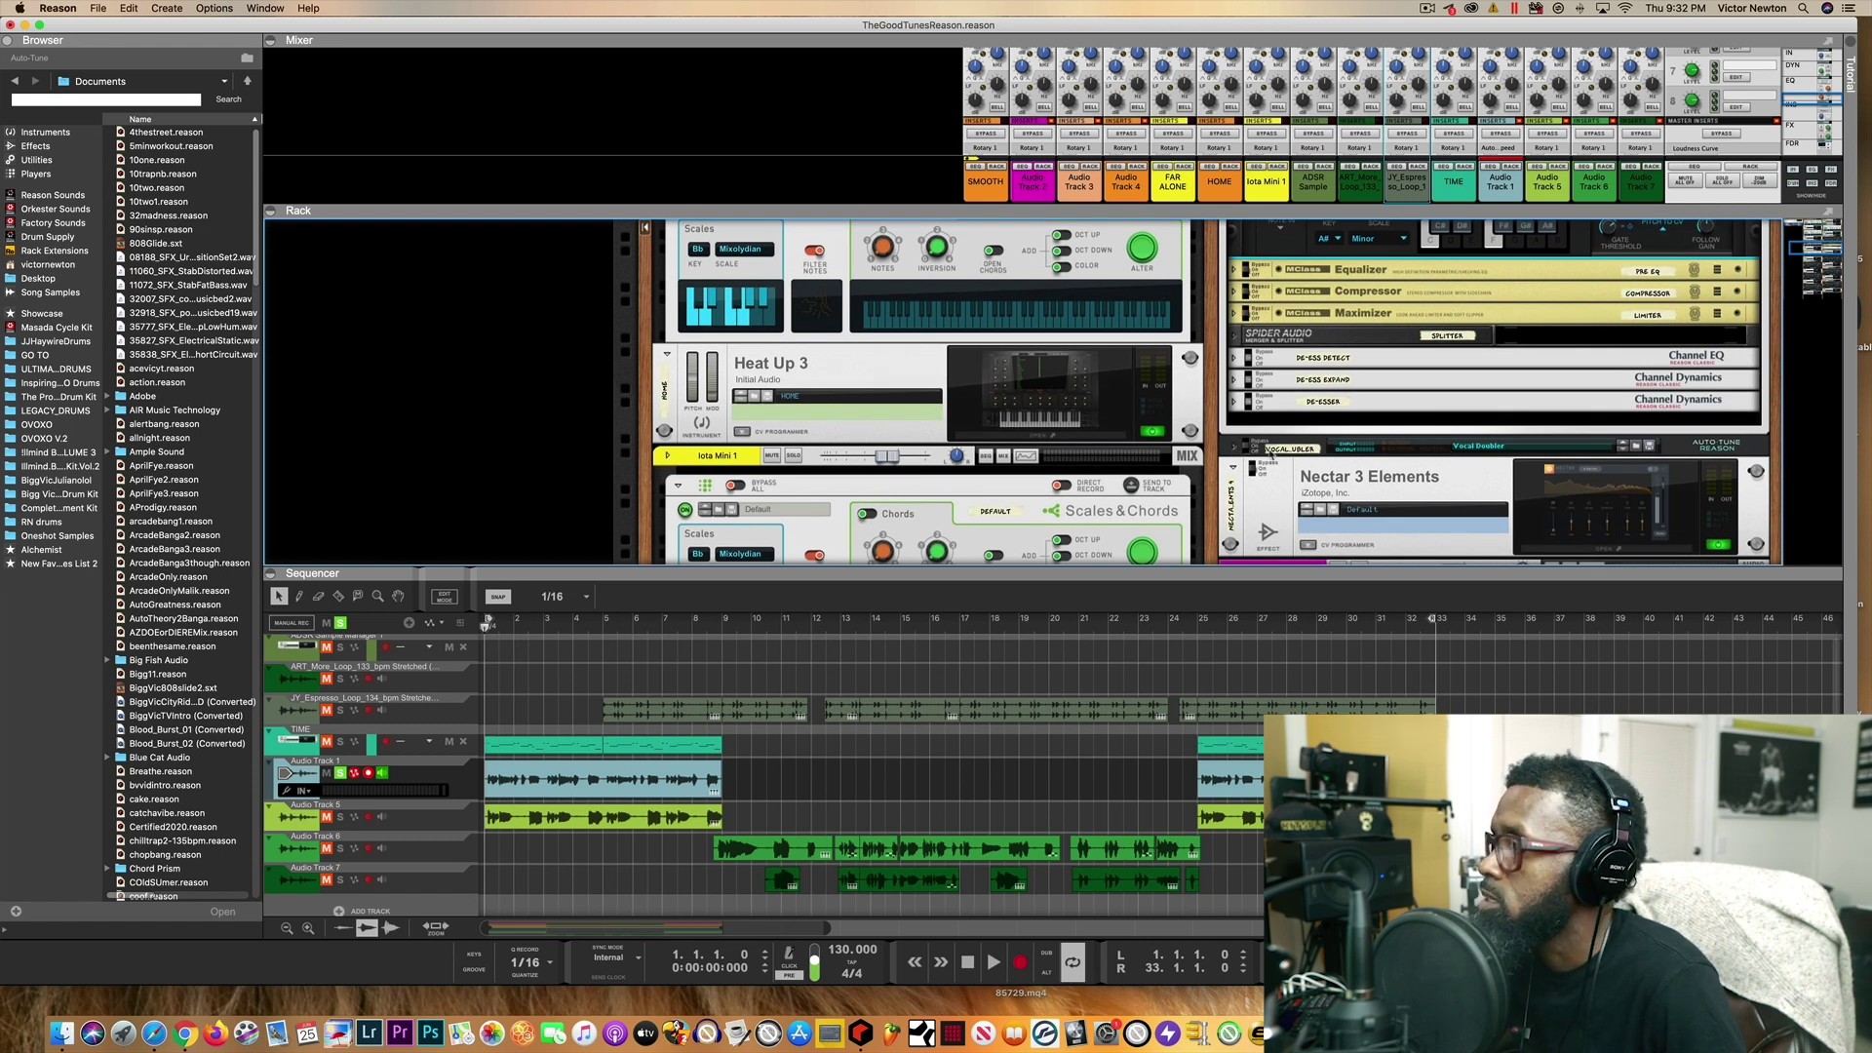
scroll(1277, 456, down, 2)
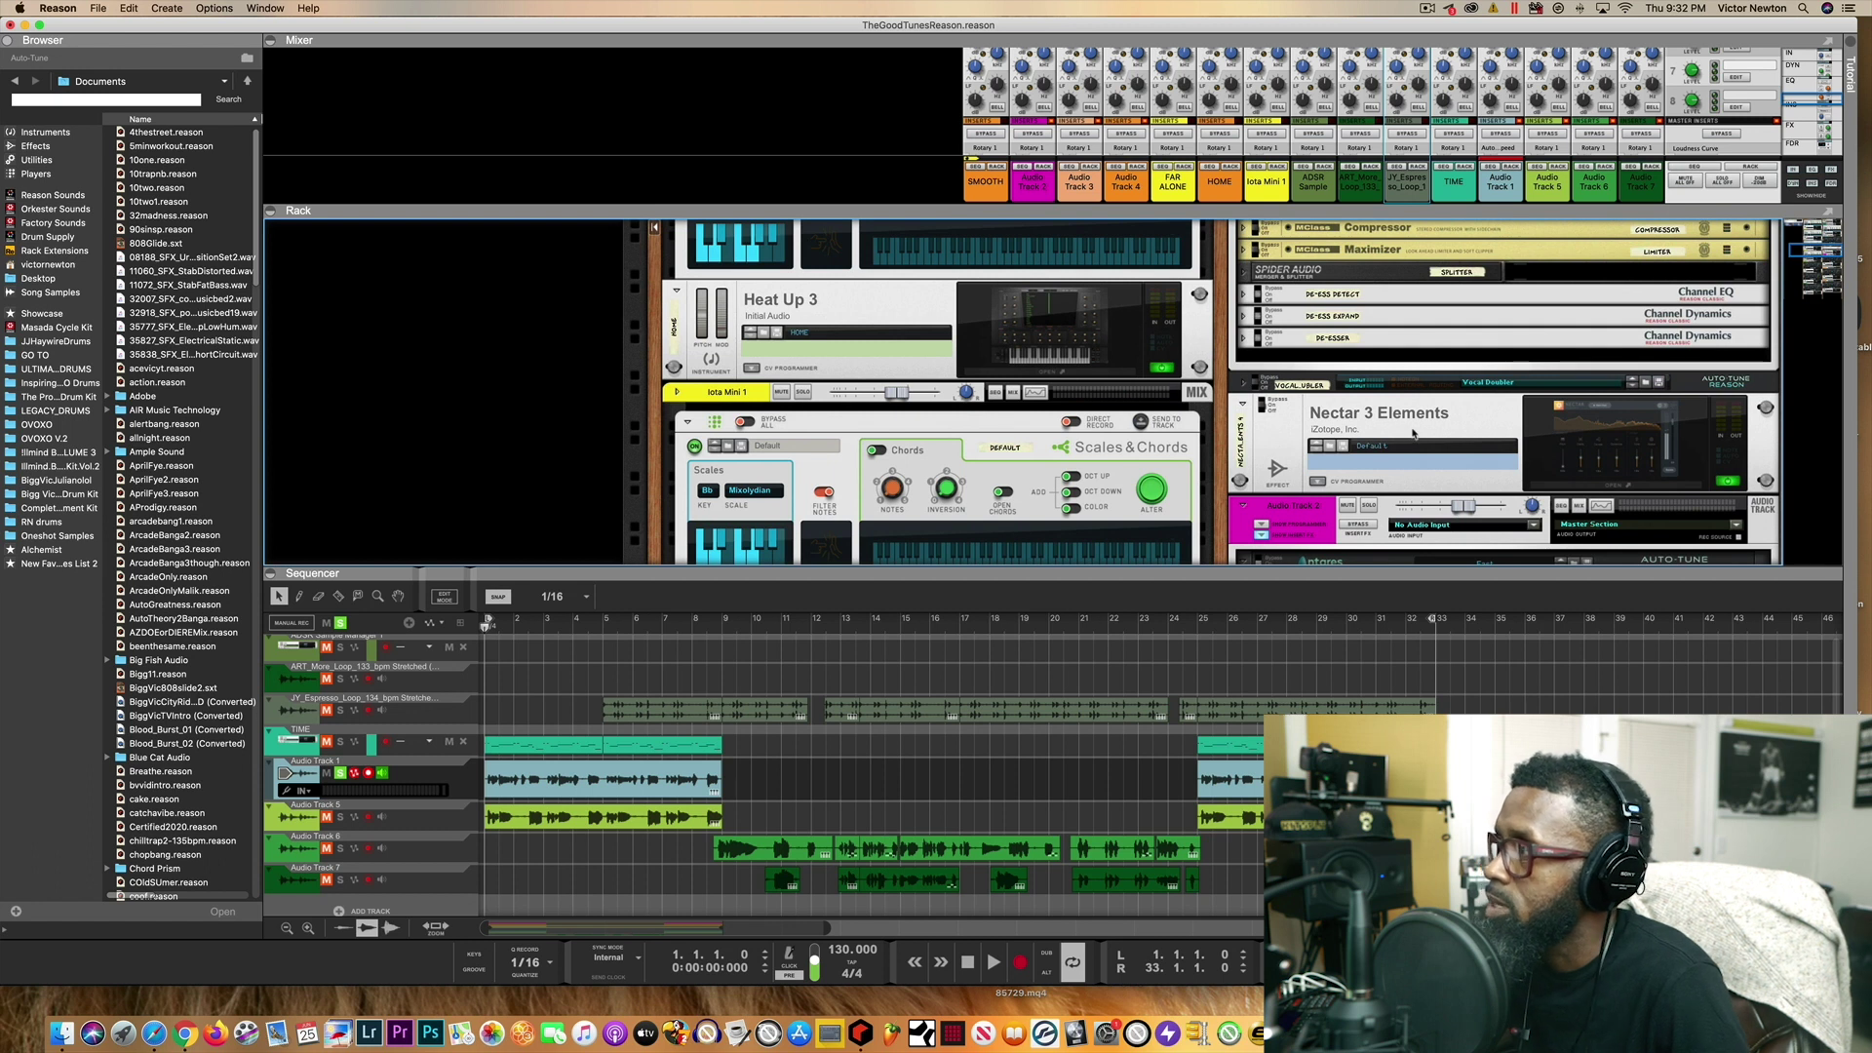
scroll(1413, 433, up, 5)
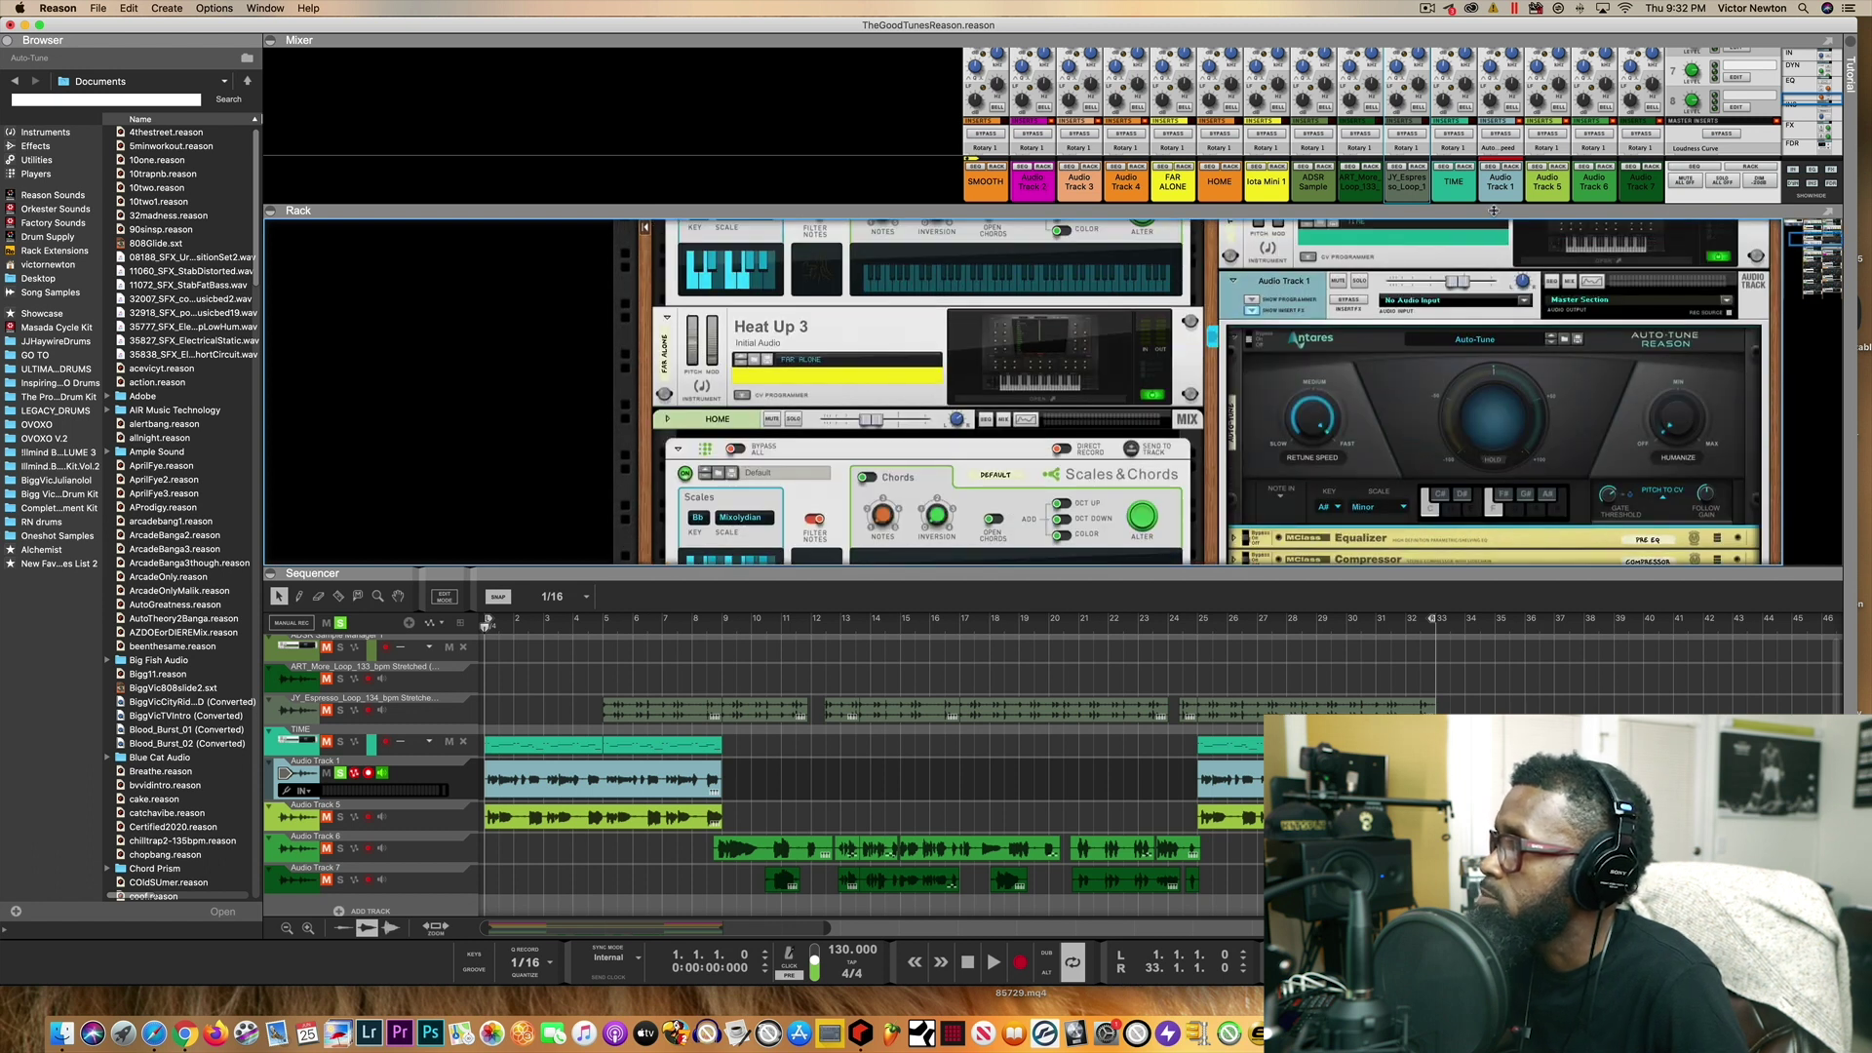
drag(1493, 209, 1493, 430)
- Scroll through the mixer's dynamics and EQ rows, then resize panes to show FAR ALONE, HOME and Iota tracks
scroll(1610, 201, up, 5)
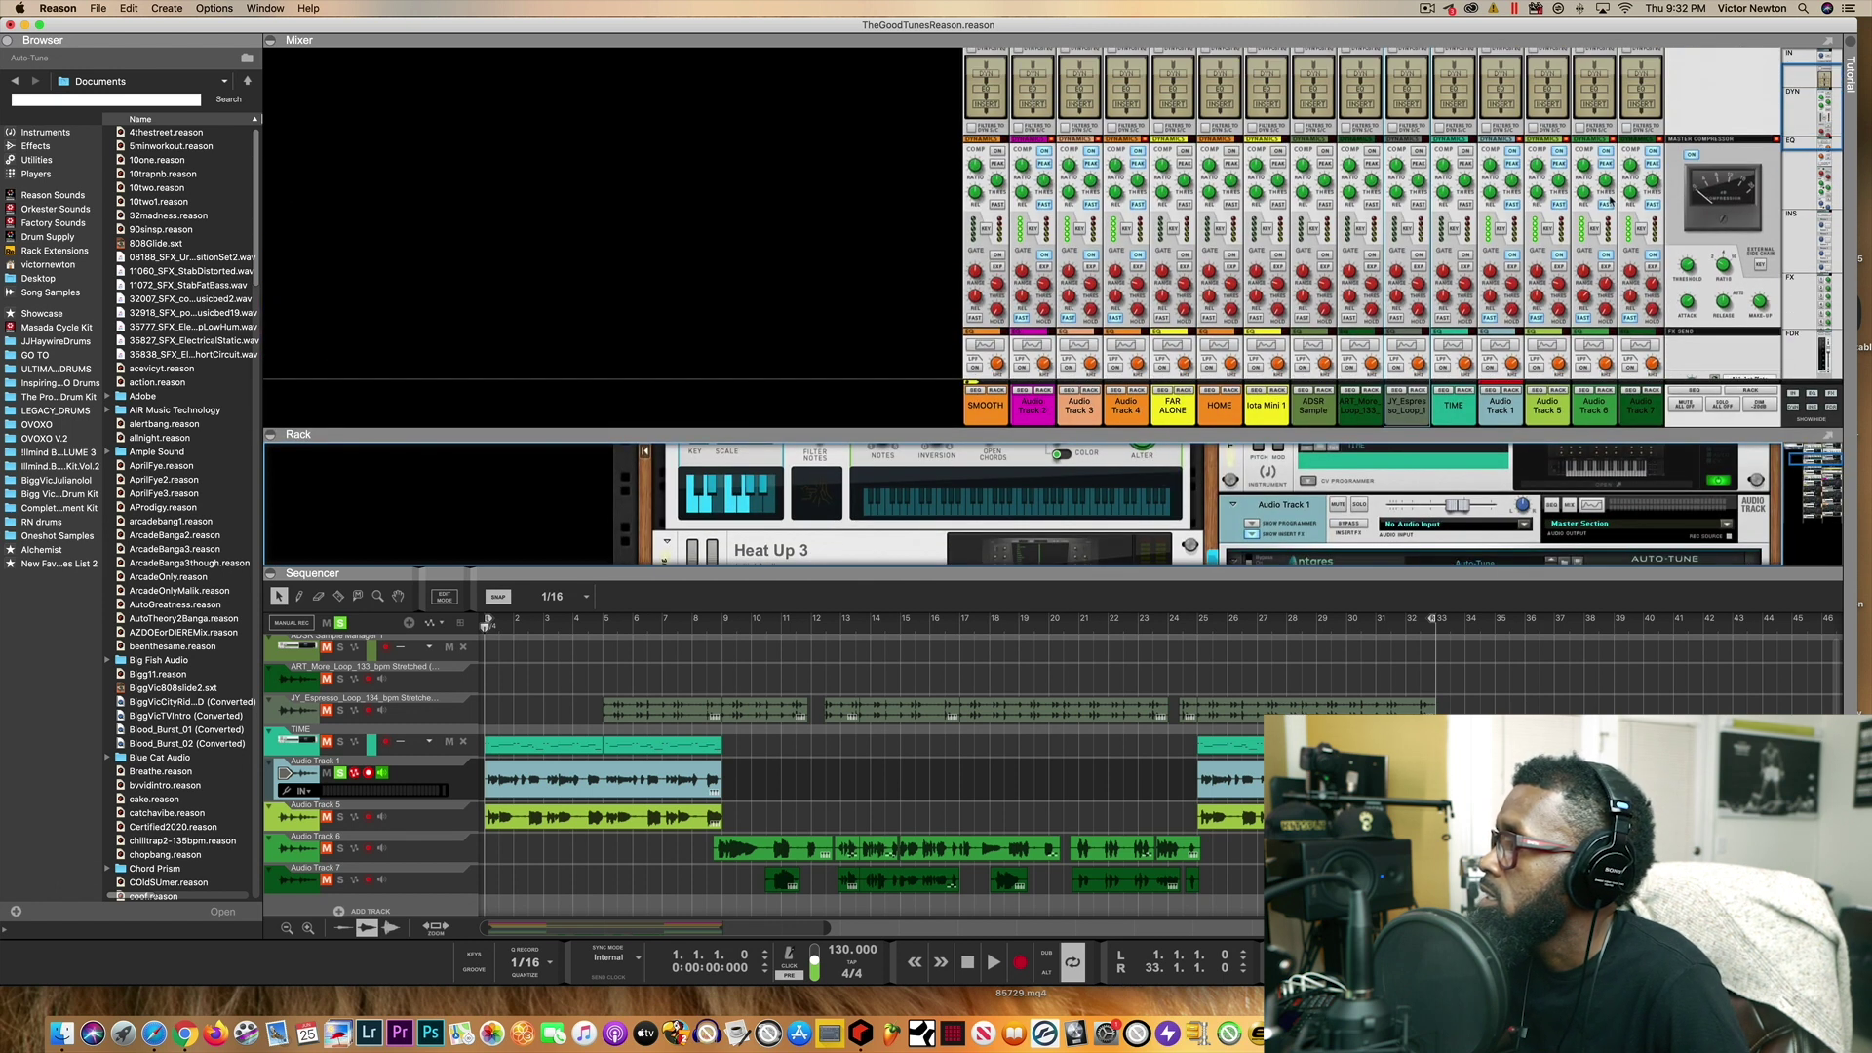
scroll(1610, 201, down, 3)
scroll(1610, 201, down, 3)
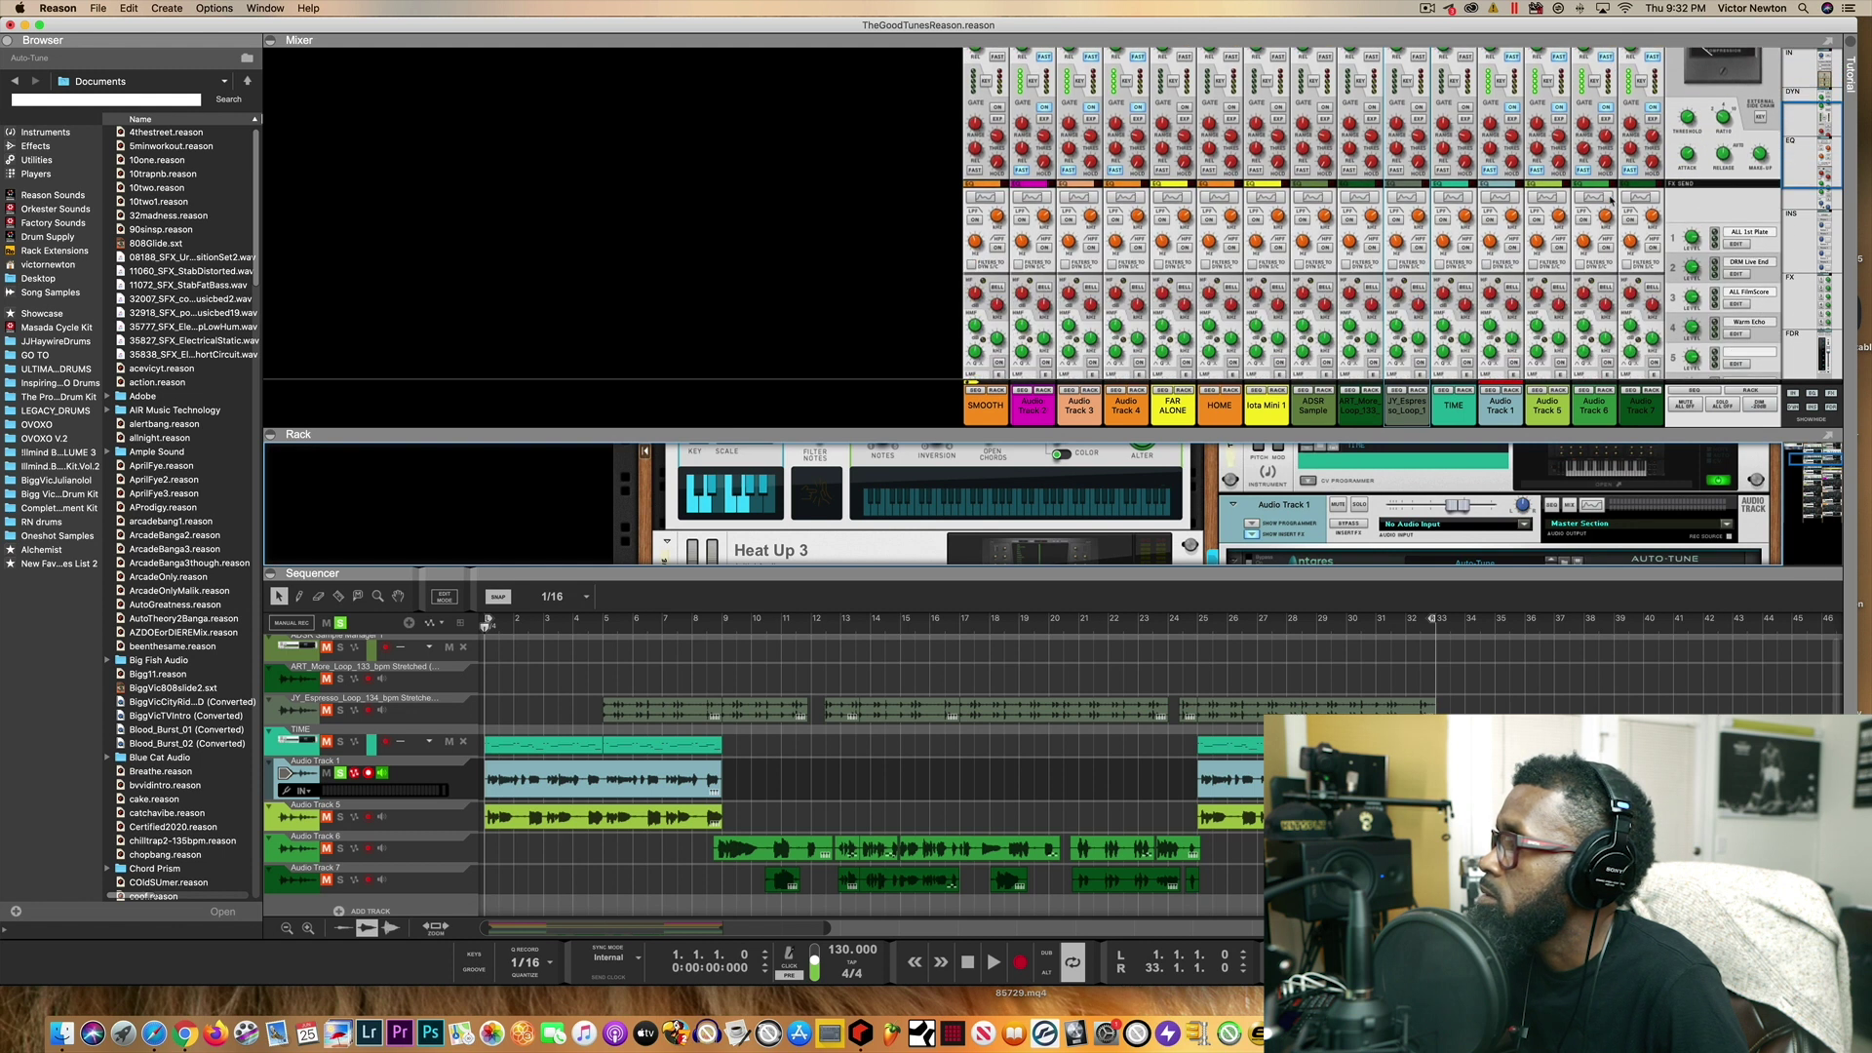
scroll(1610, 201, down, 3)
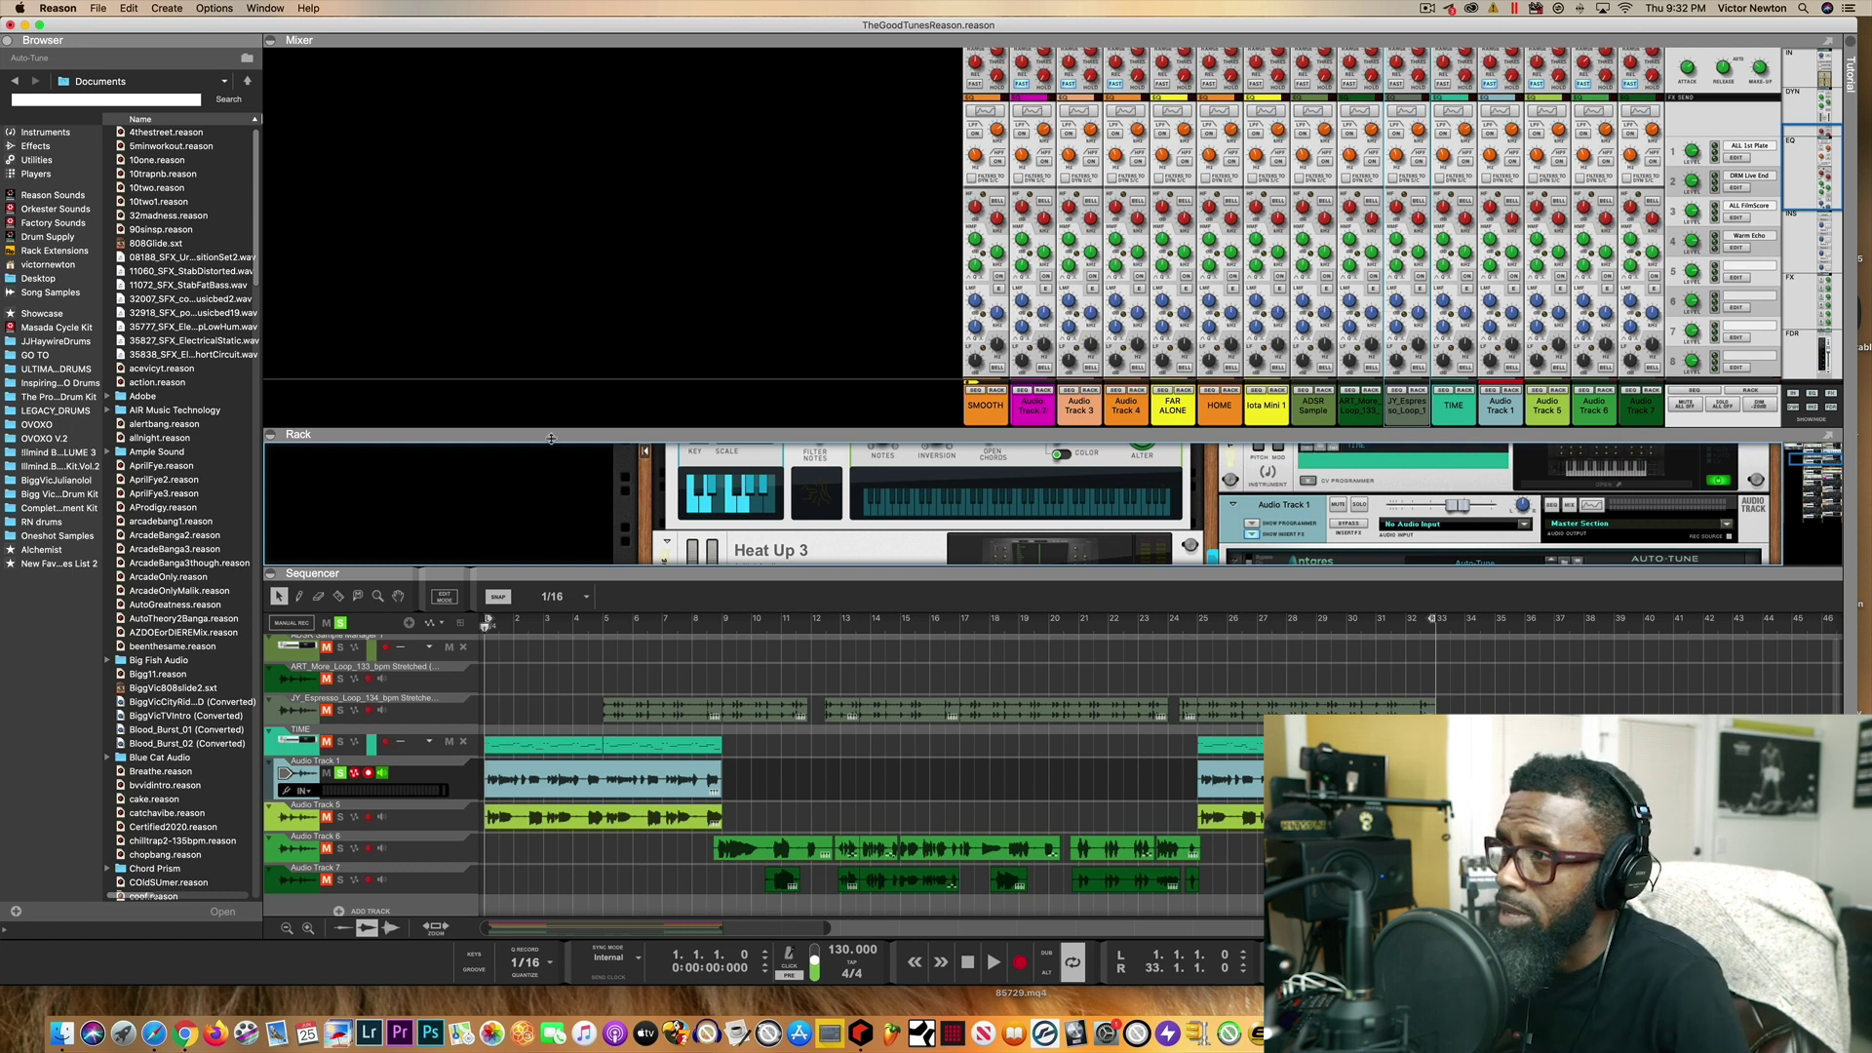
drag(553, 435, 558, 288)
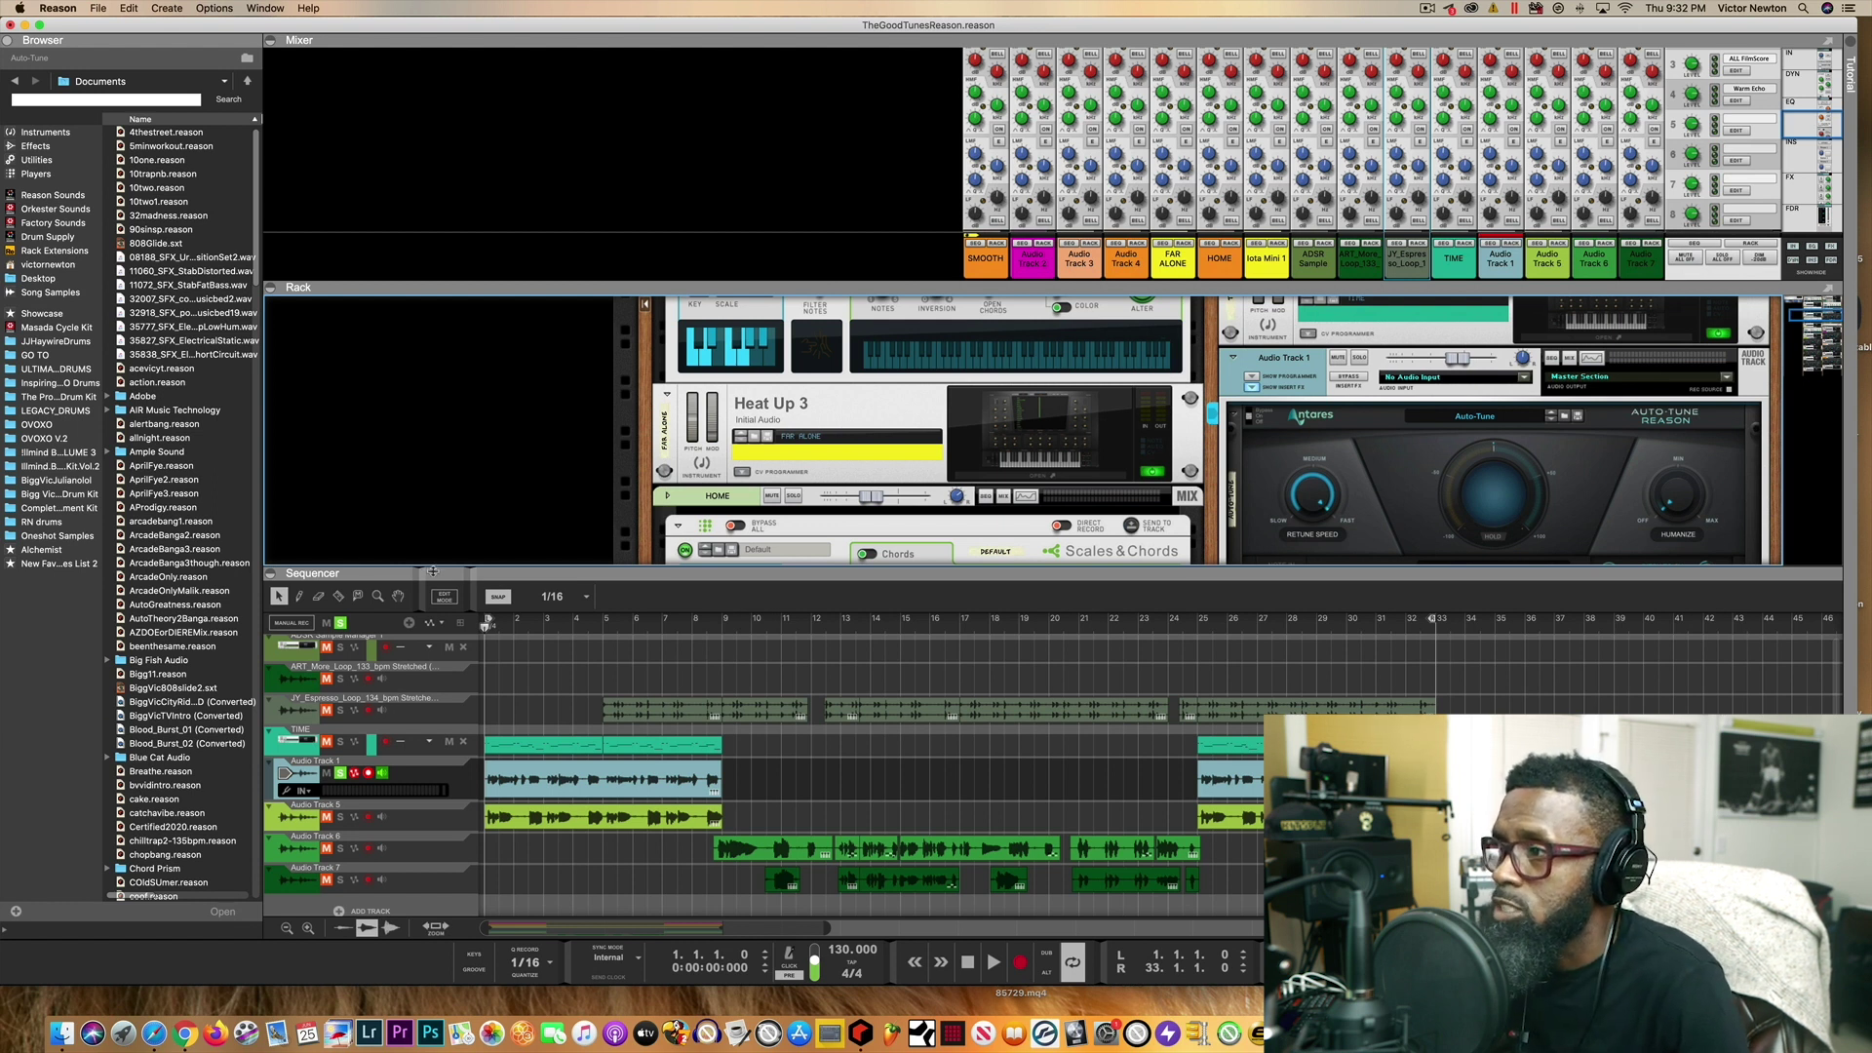
drag(433, 571, 437, 457)
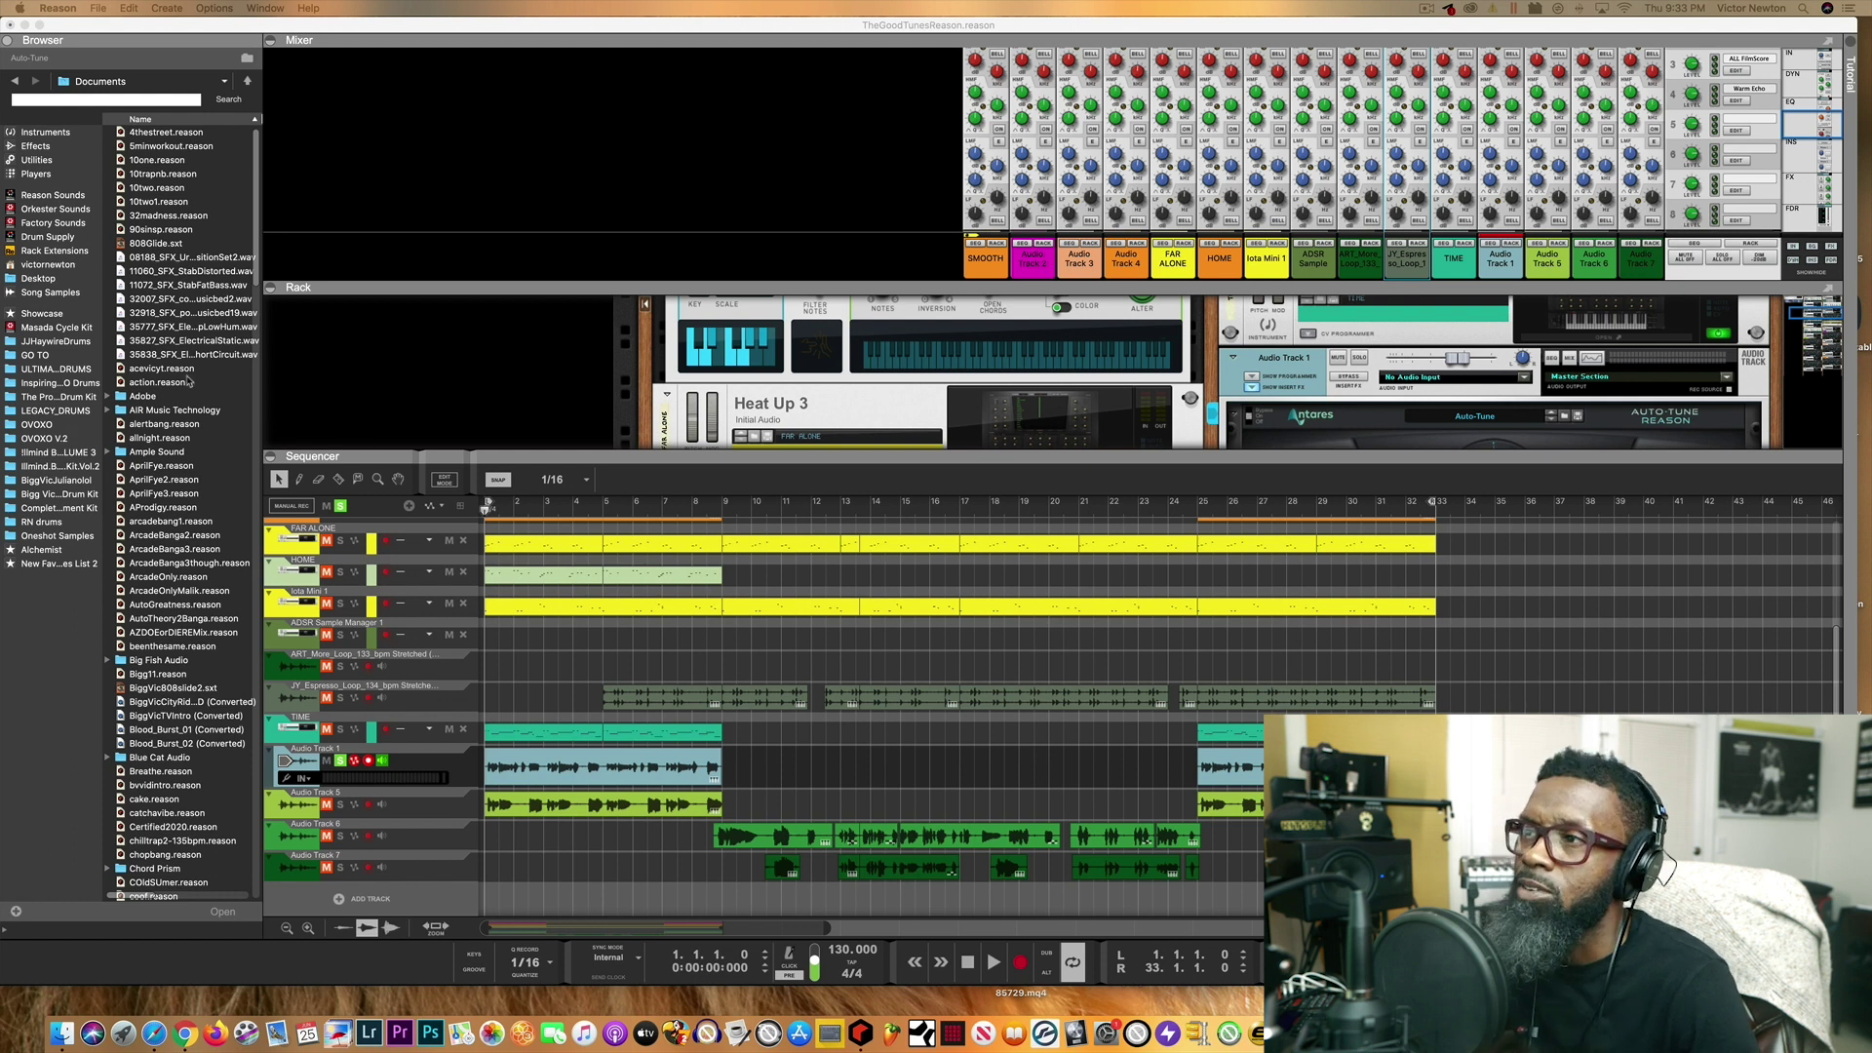
- Resize the rack and sequencer panes so Scales & Chords and Audio Track 1's Auto-Tune are fully visible
click(158, 341)
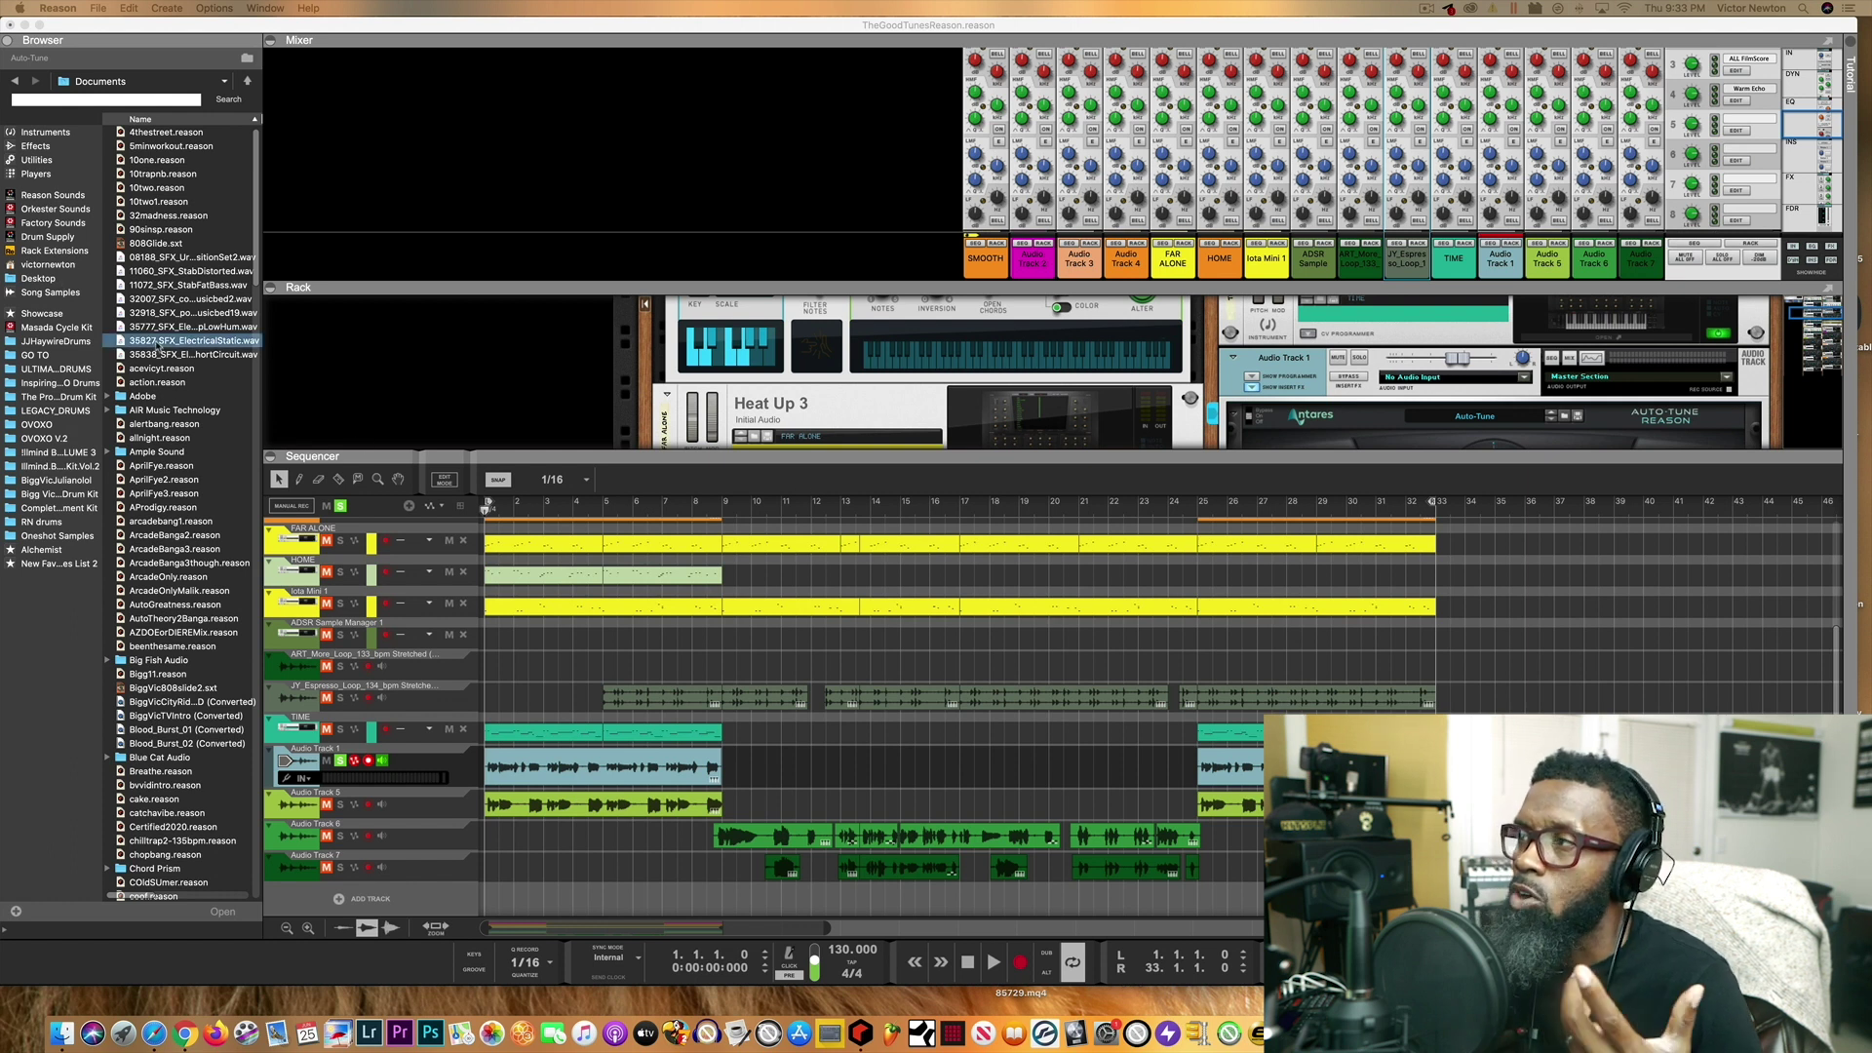
drag(1198, 461, 1170, 555)
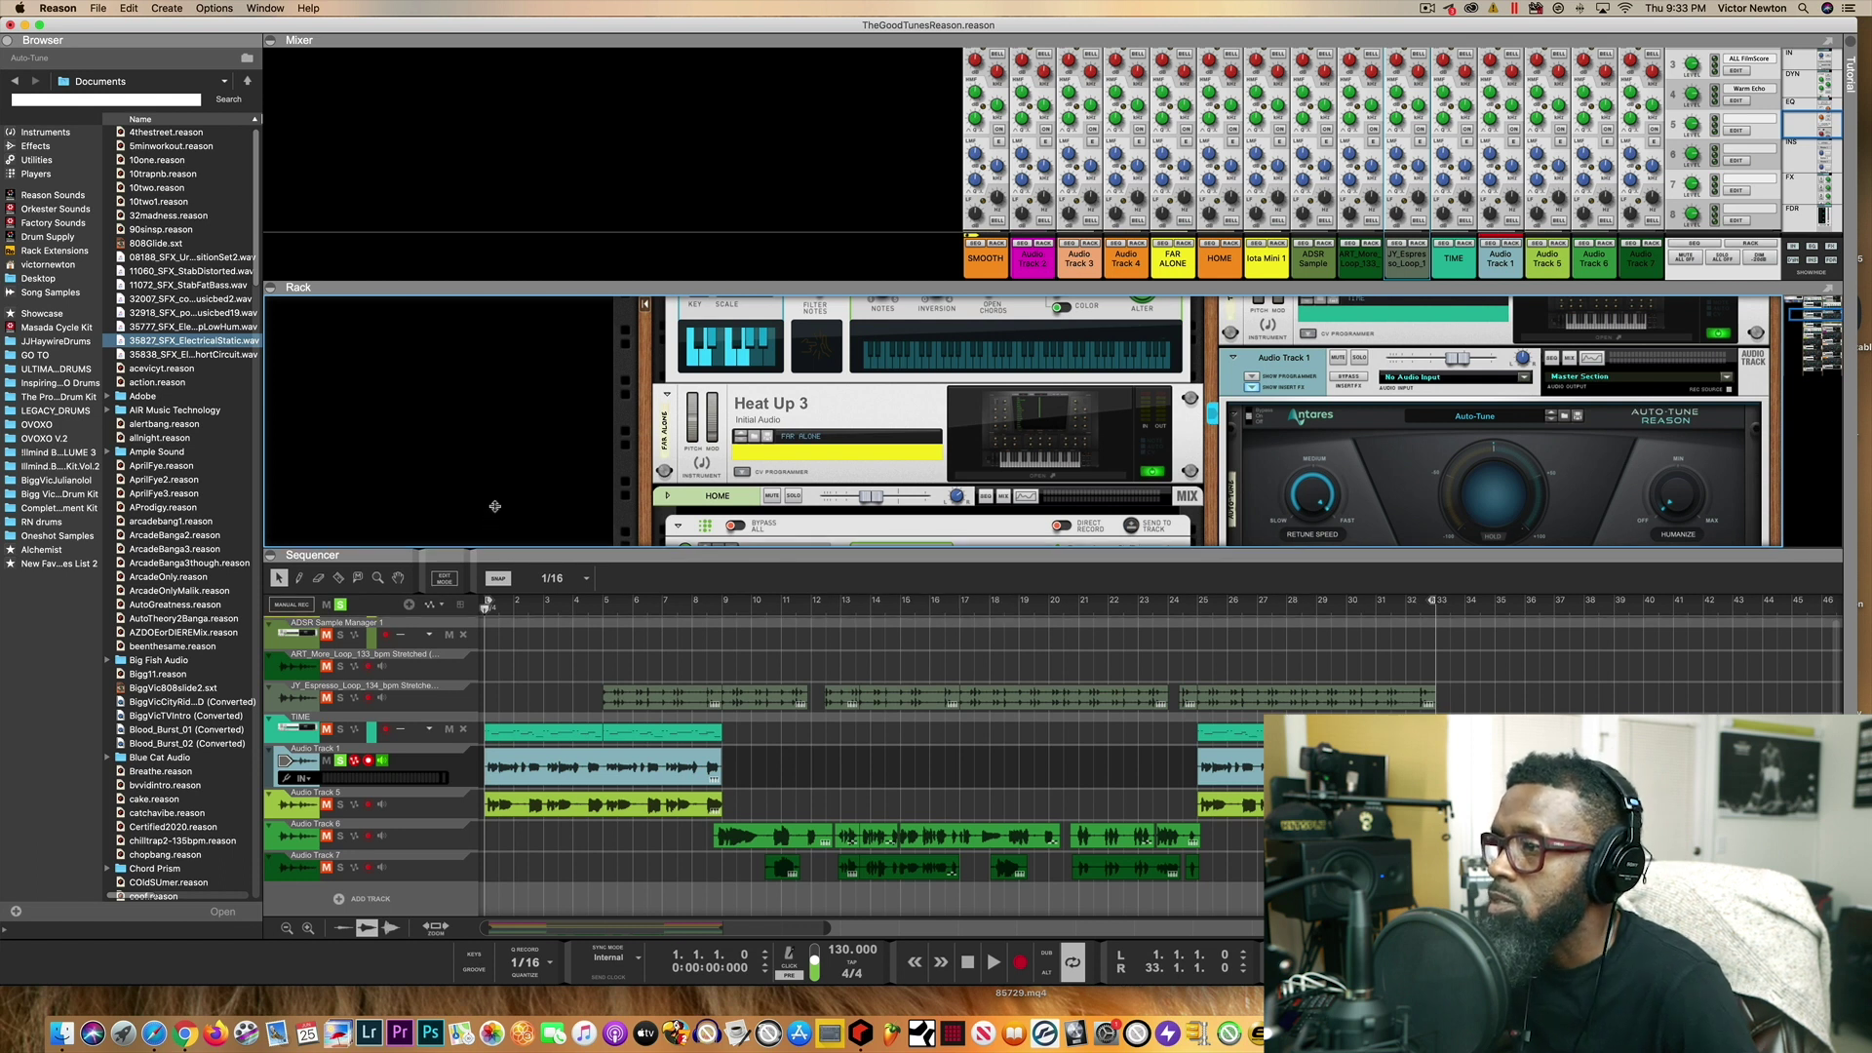
drag(495, 556, 494, 488)
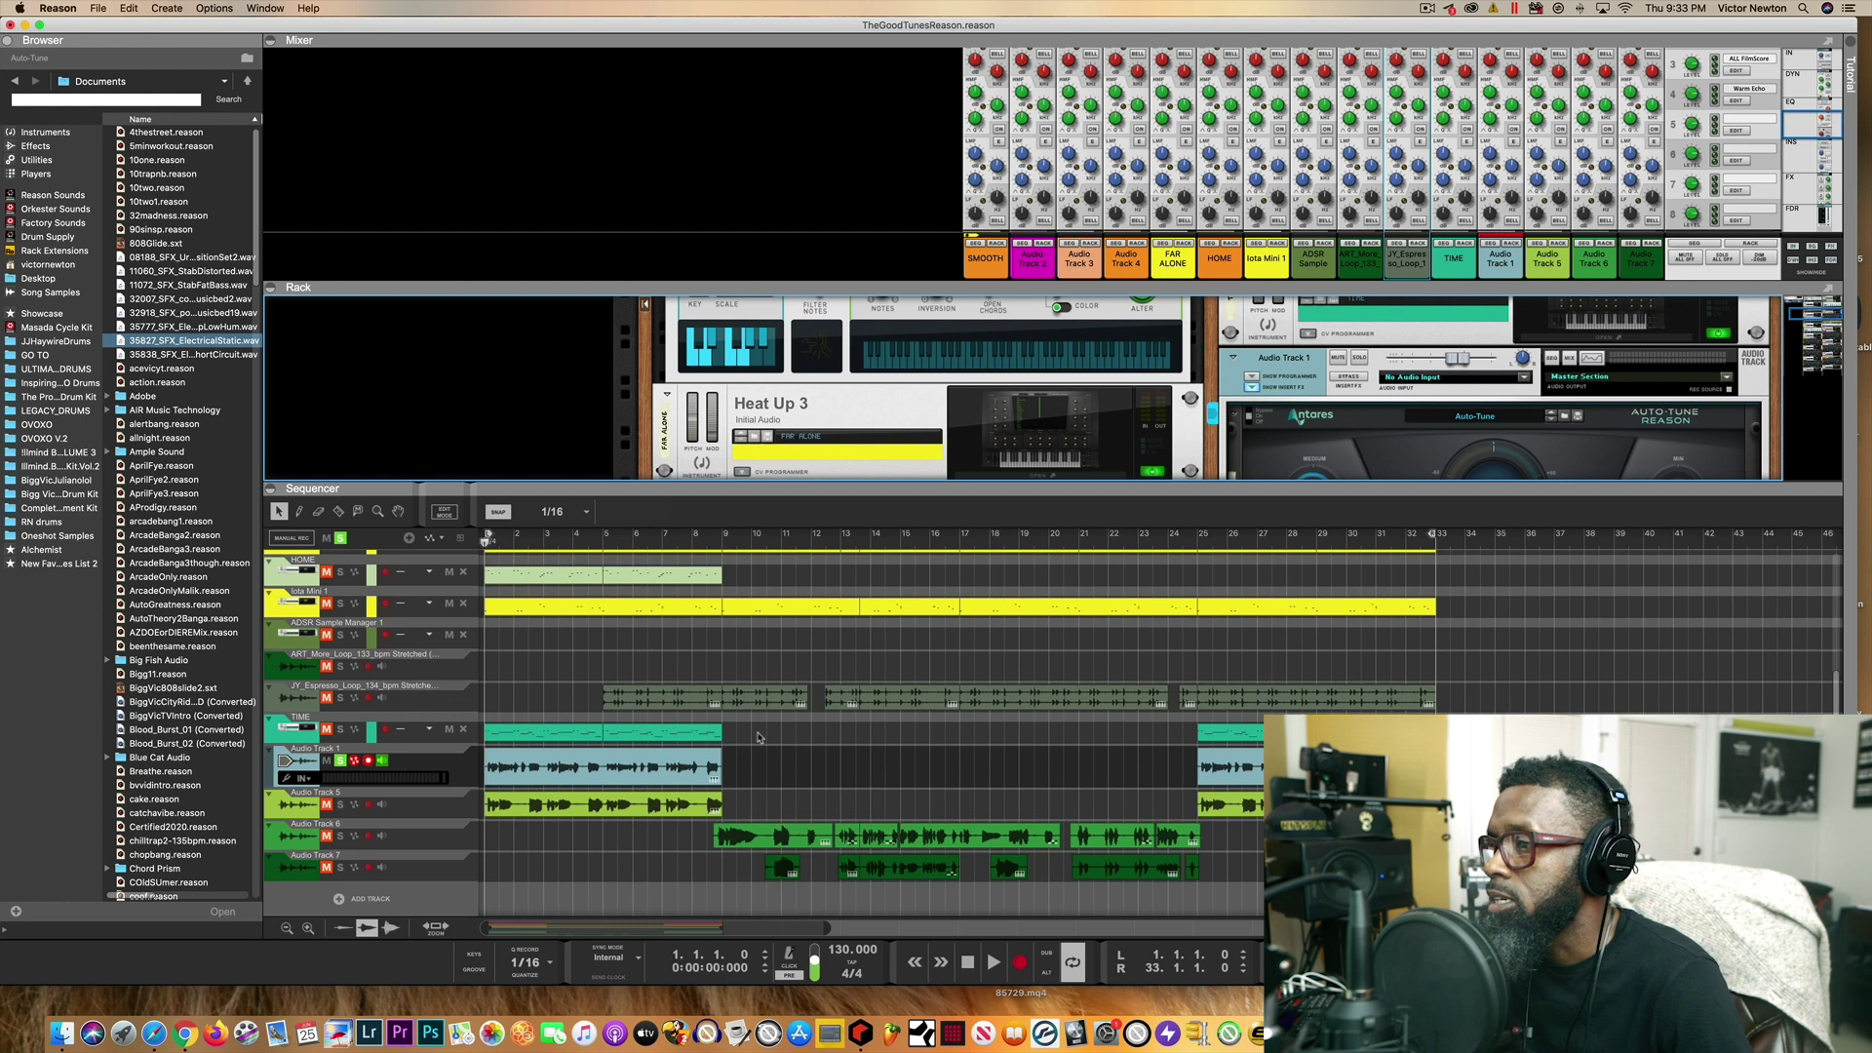
click(341, 764)
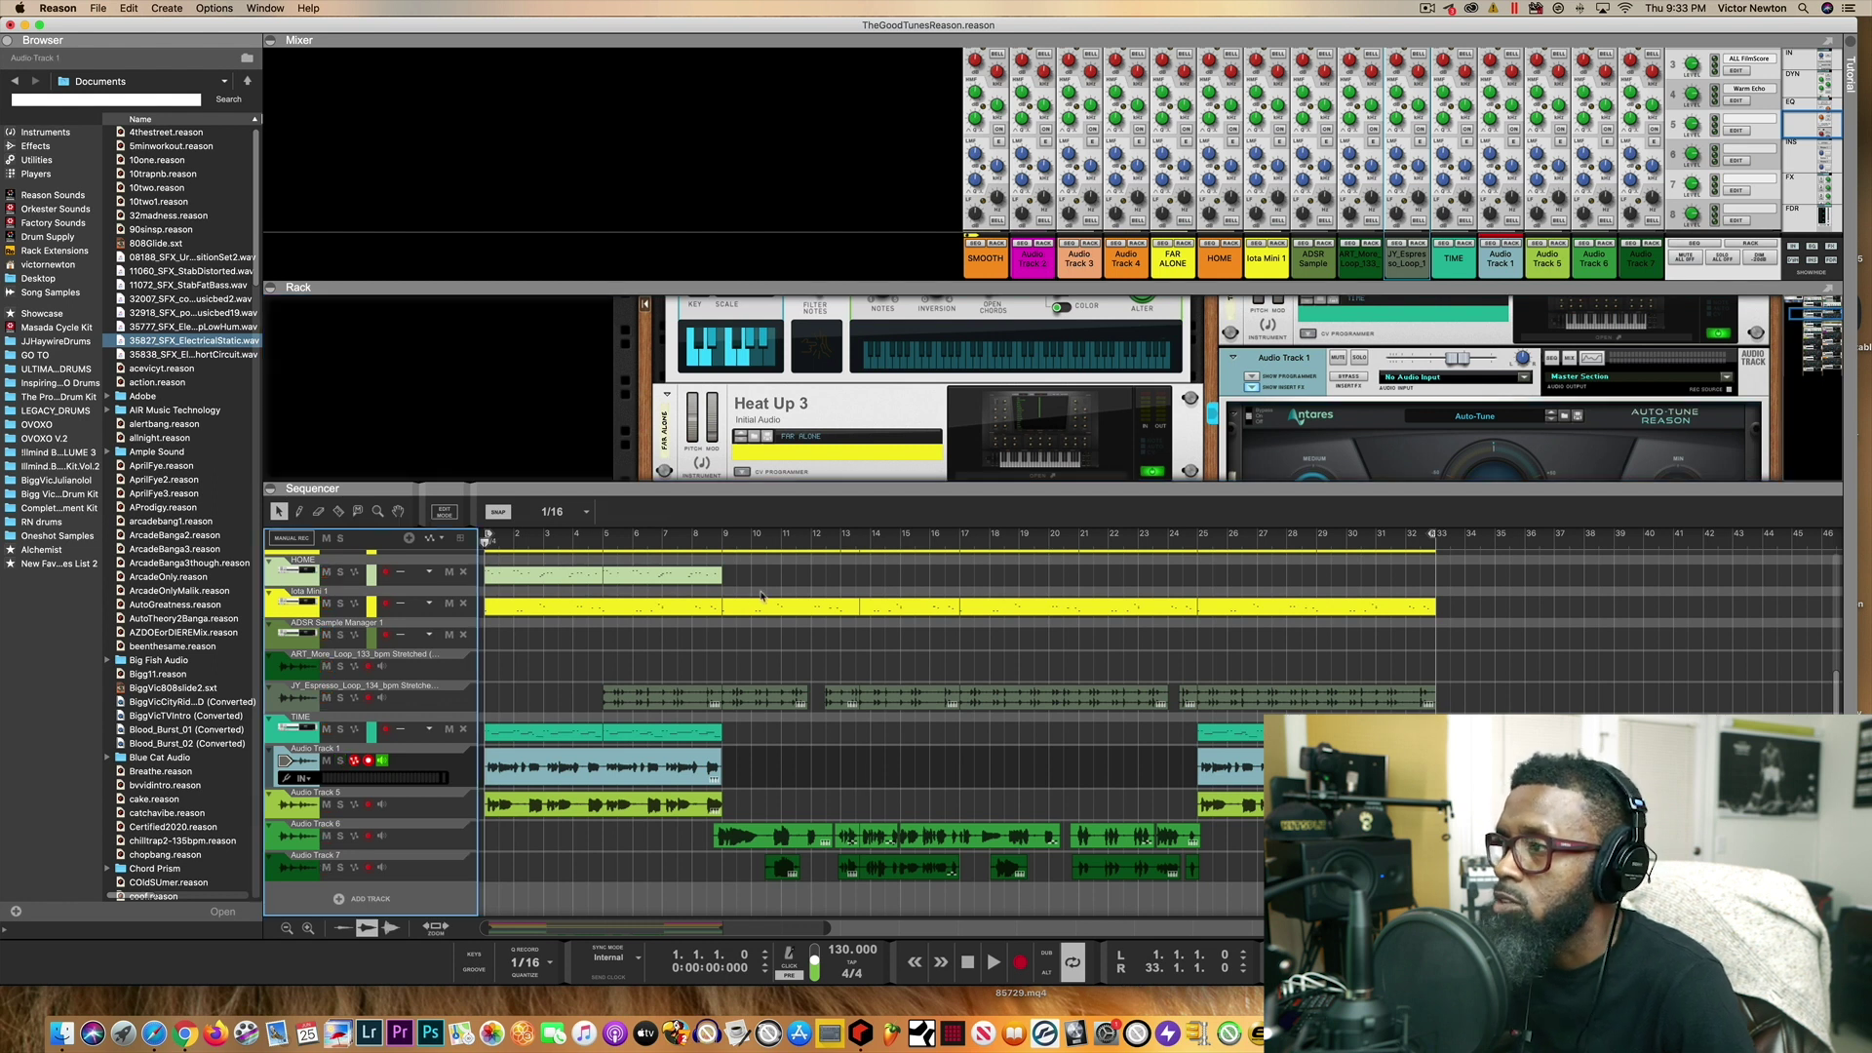
drag(776, 489, 781, 630)
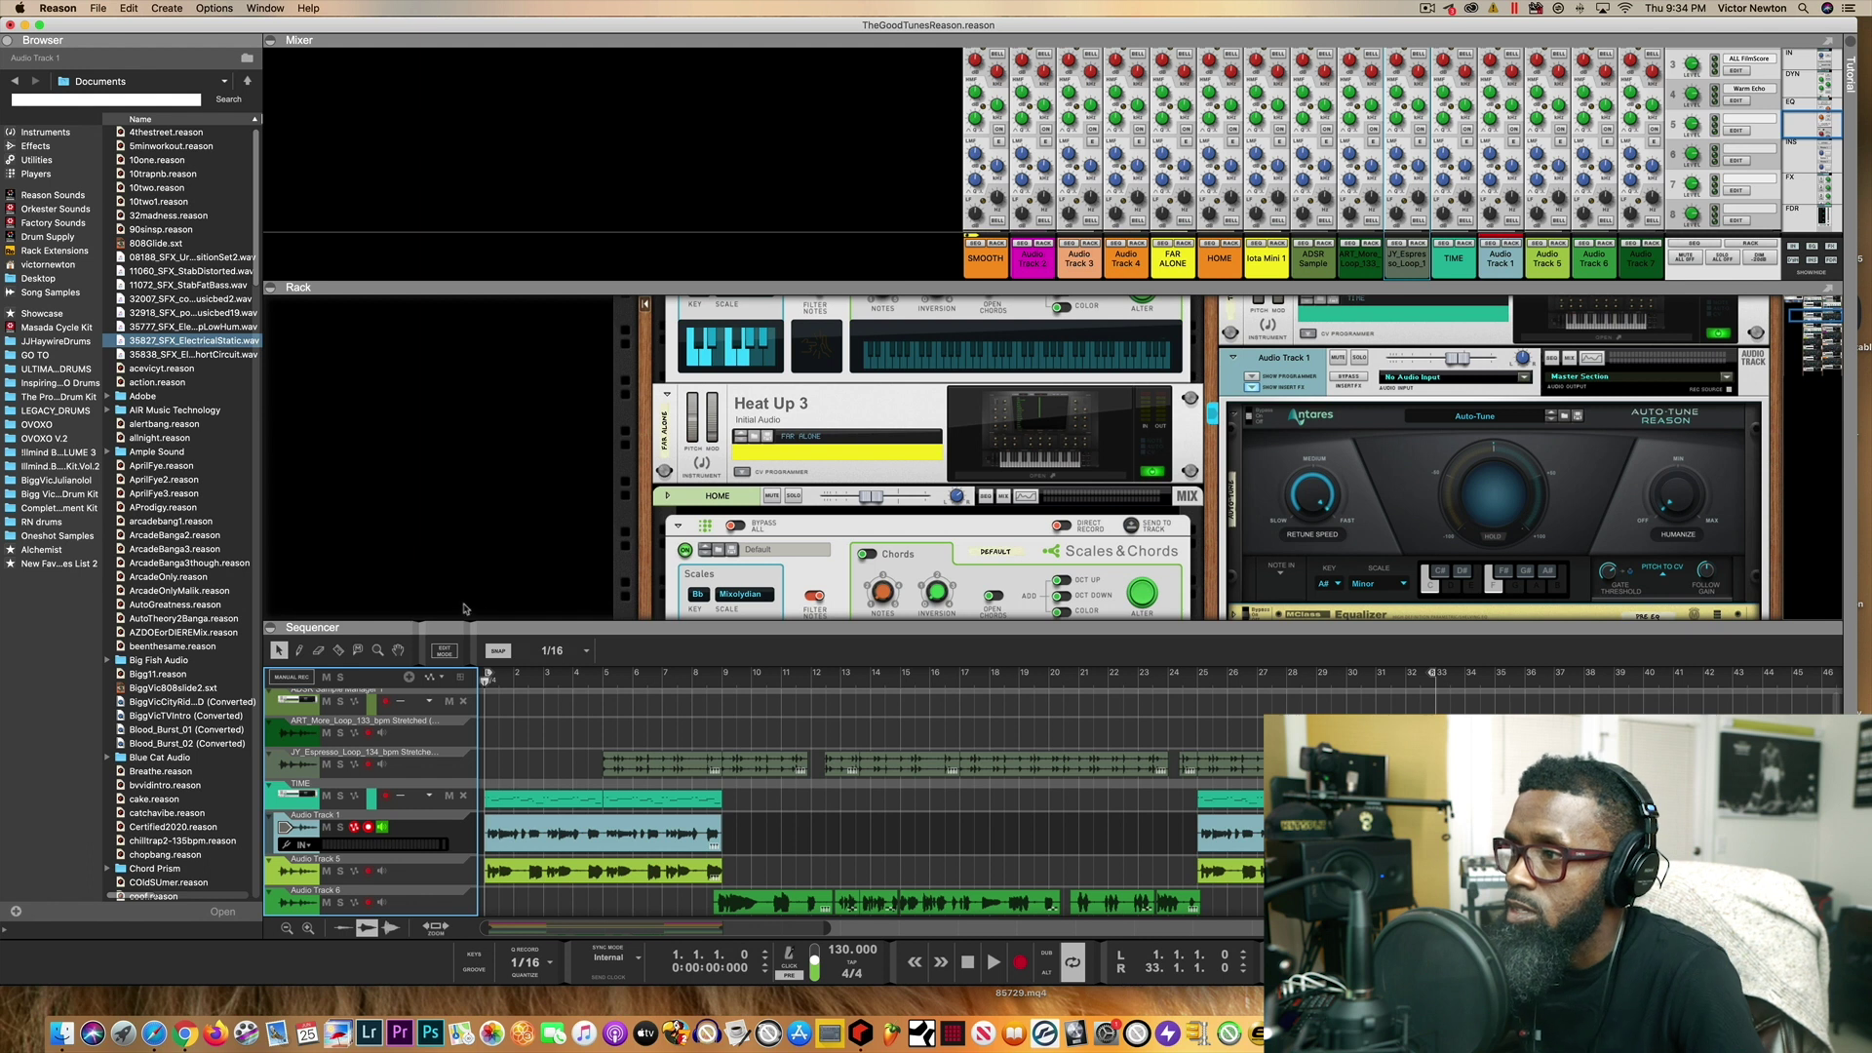
- Enlarge the sequencer, disarm recording on Audio Track 1, and solo Audio Tracks 5 and 1
drag(462, 626, 463, 410)
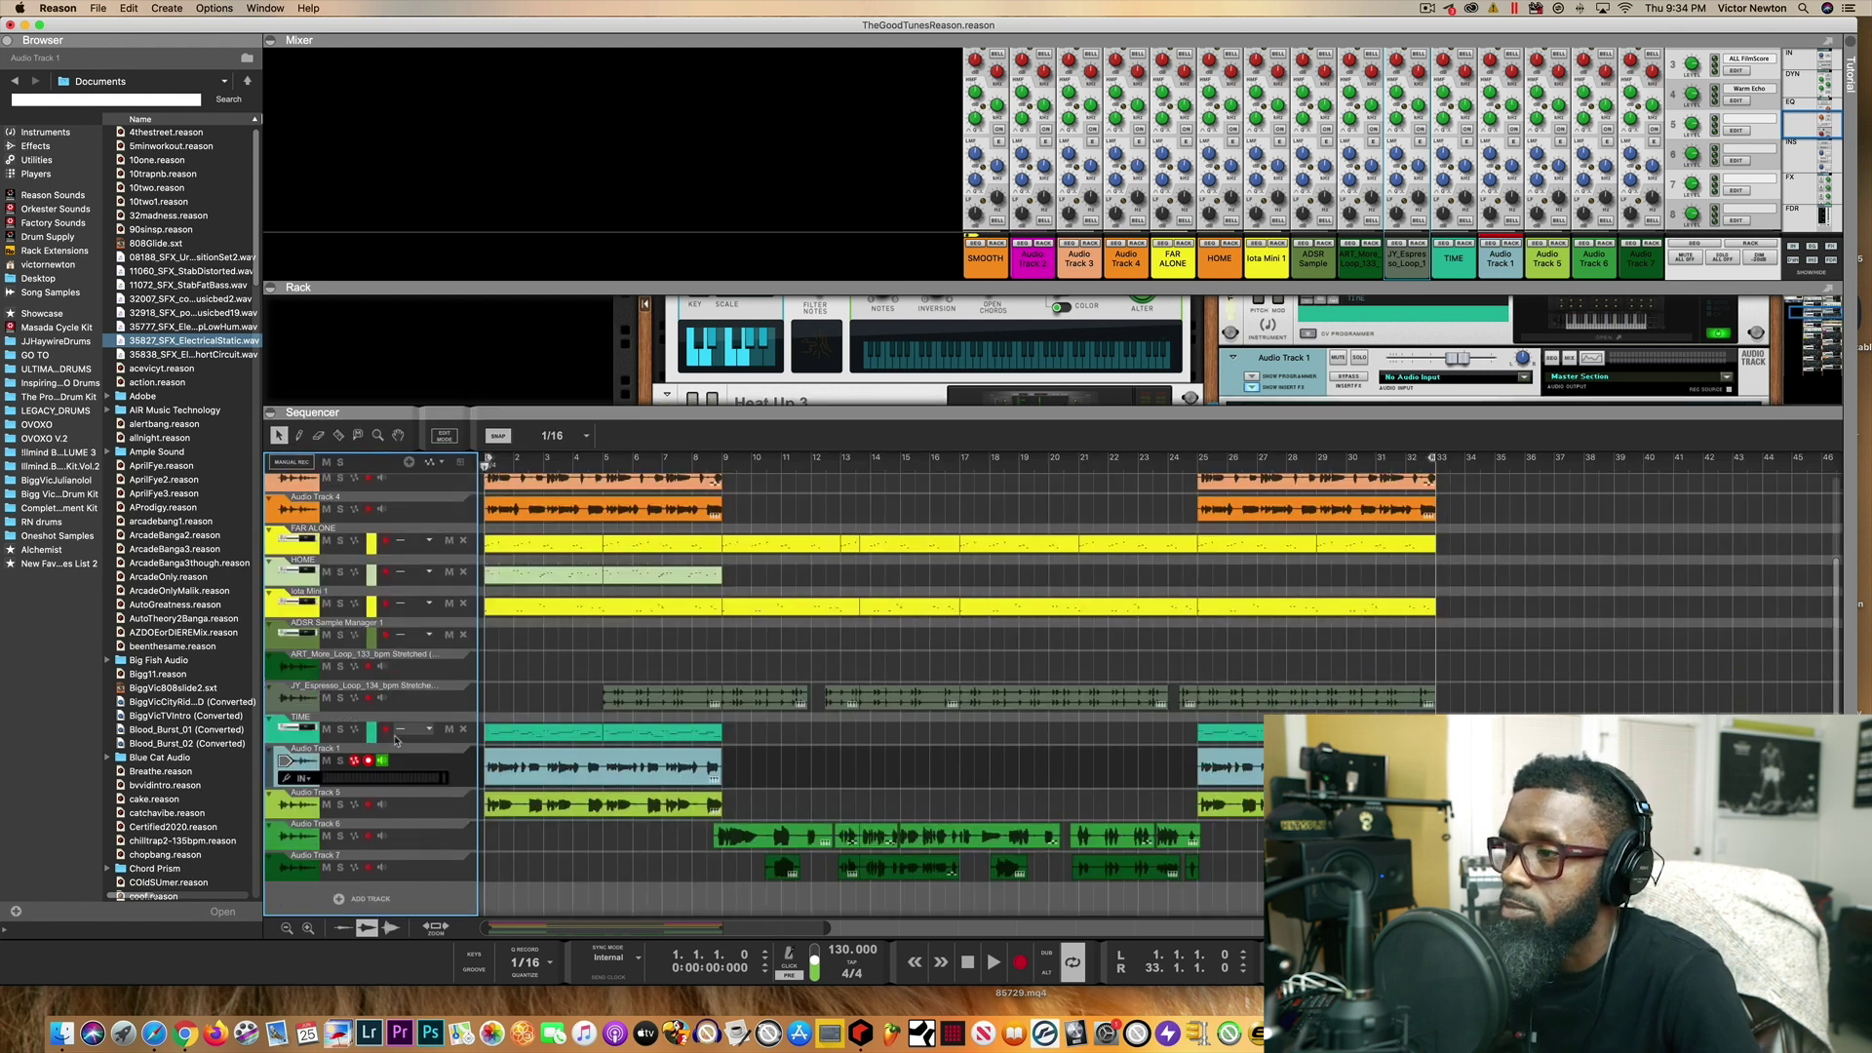
click(367, 781)
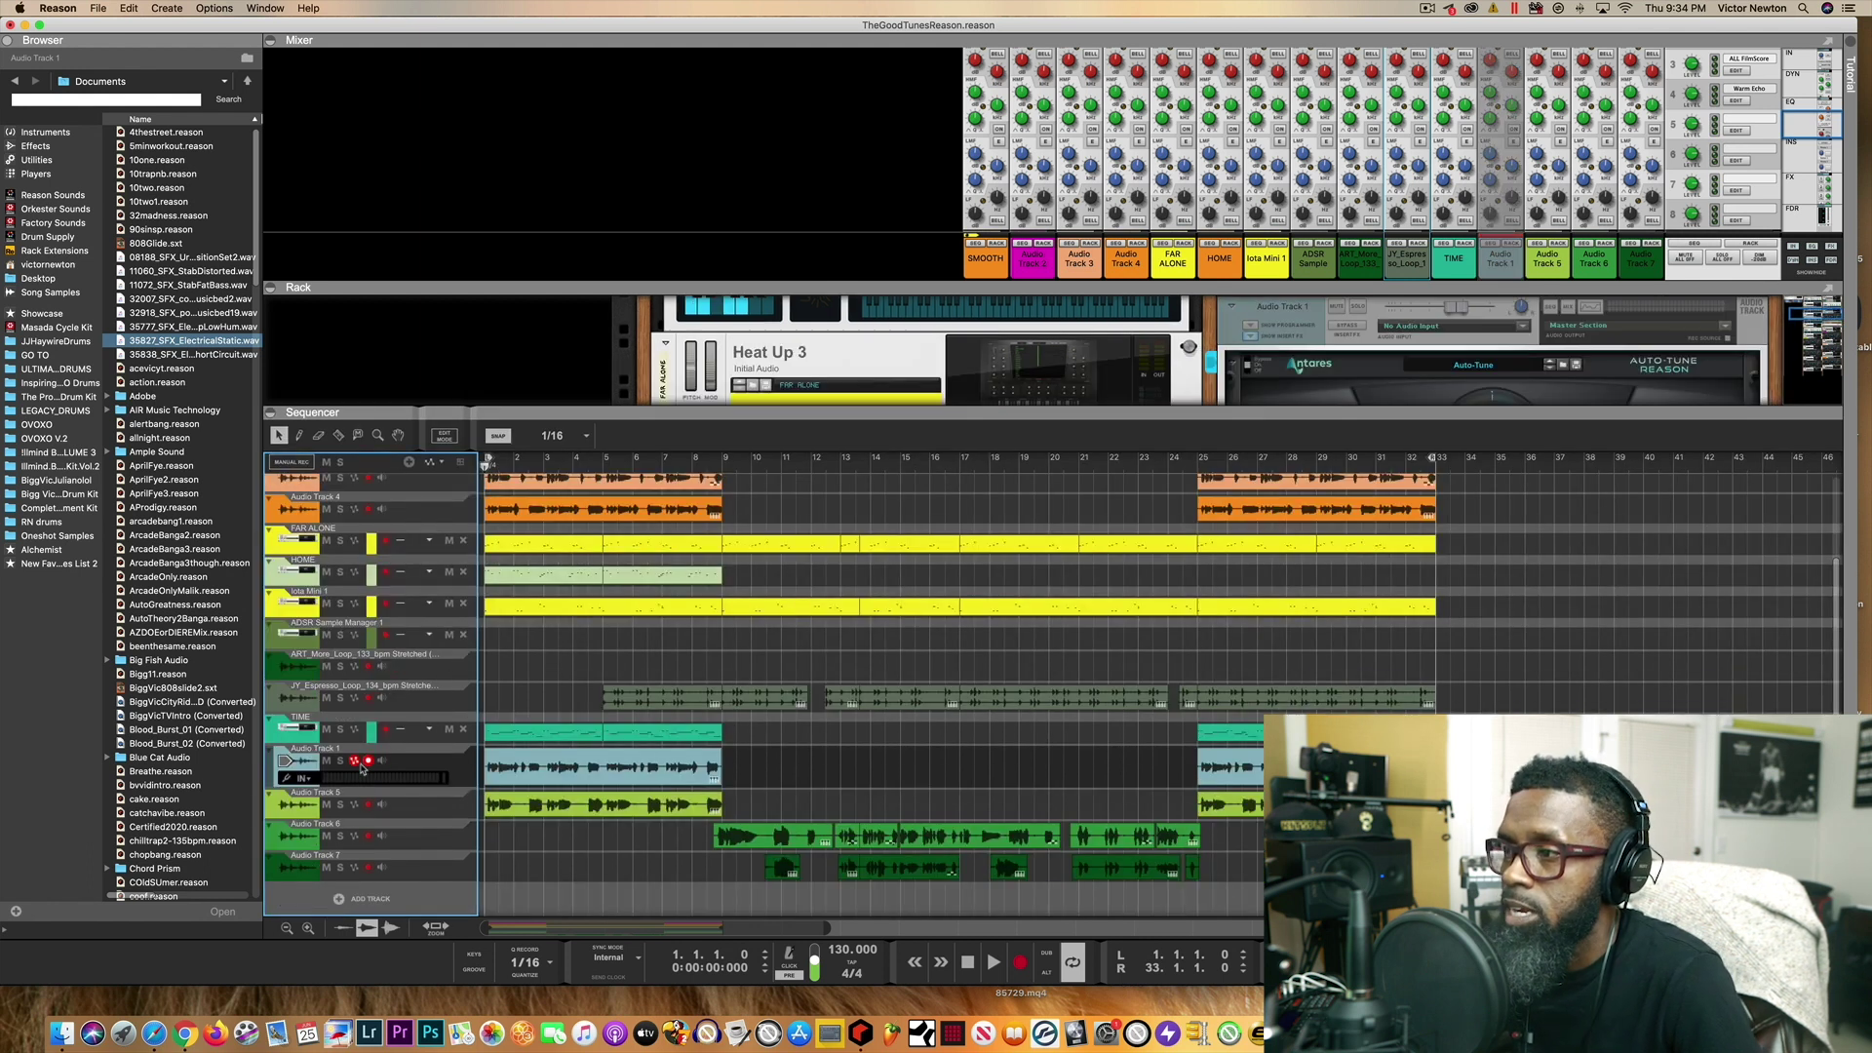
click(368, 760)
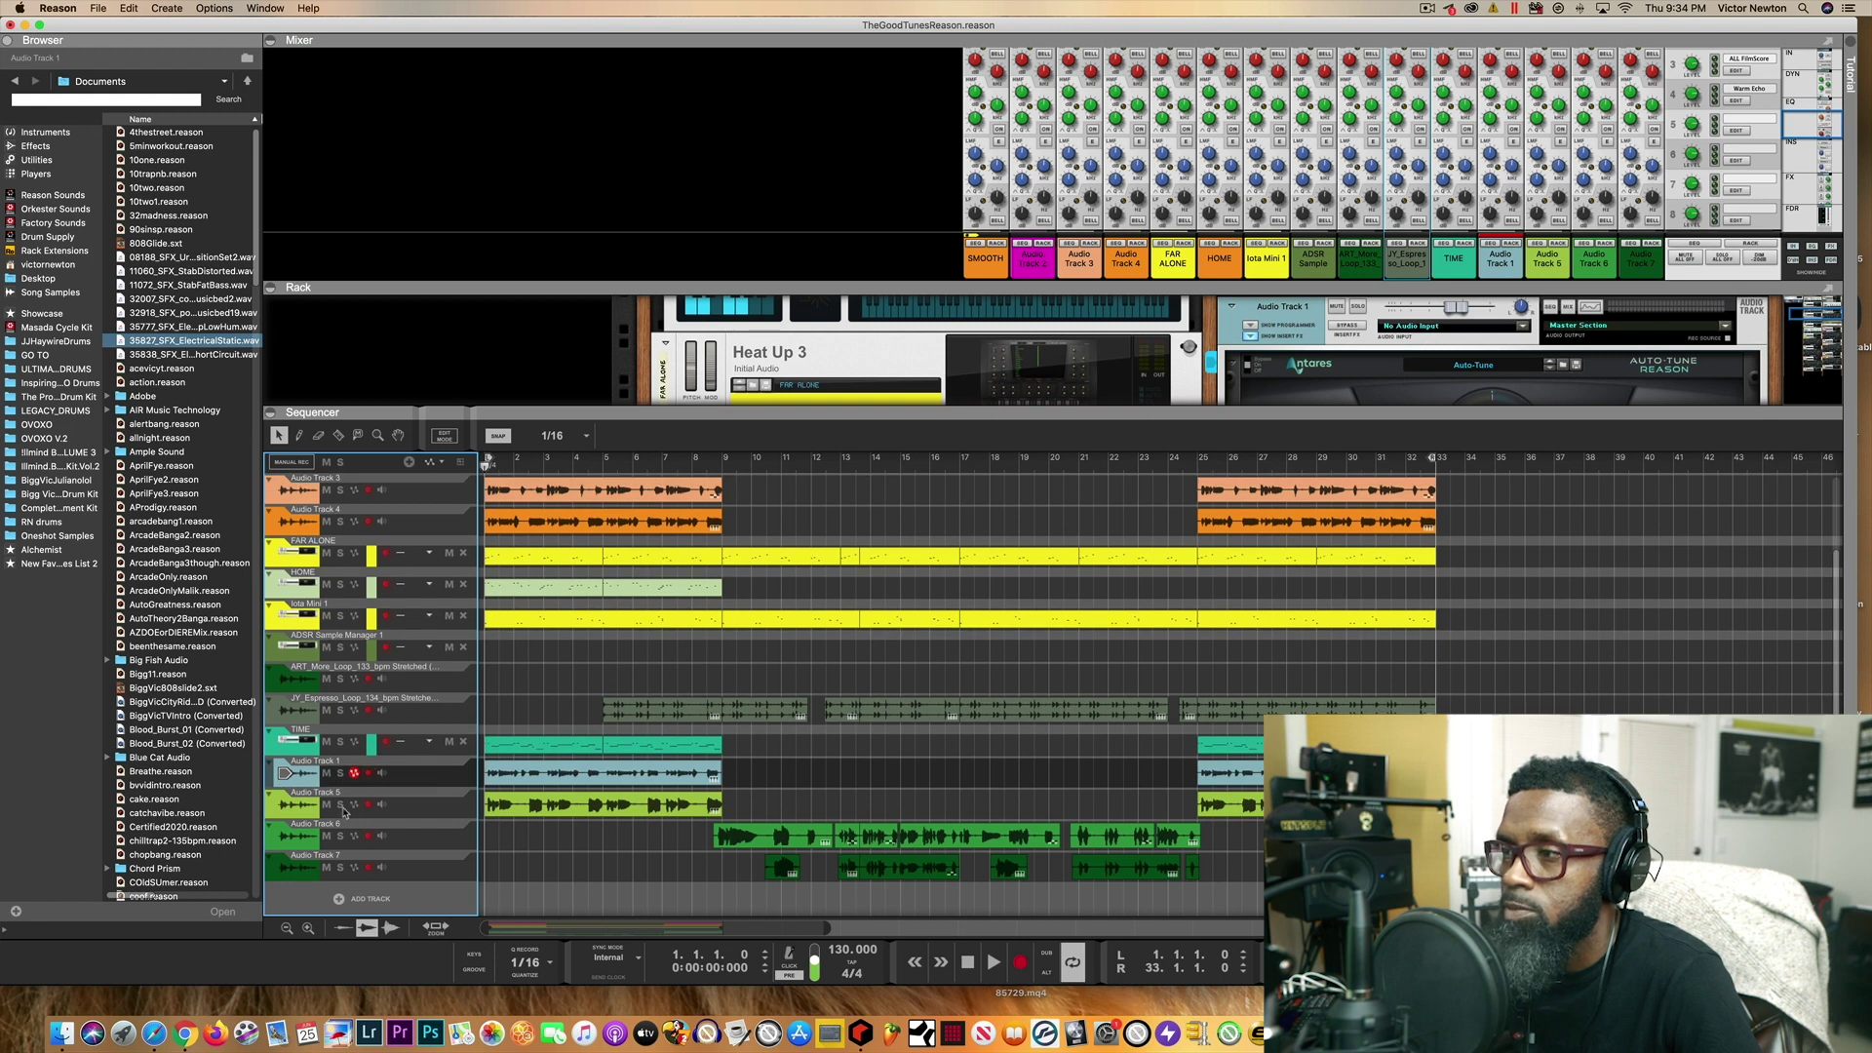
click(340, 805)
click(340, 774)
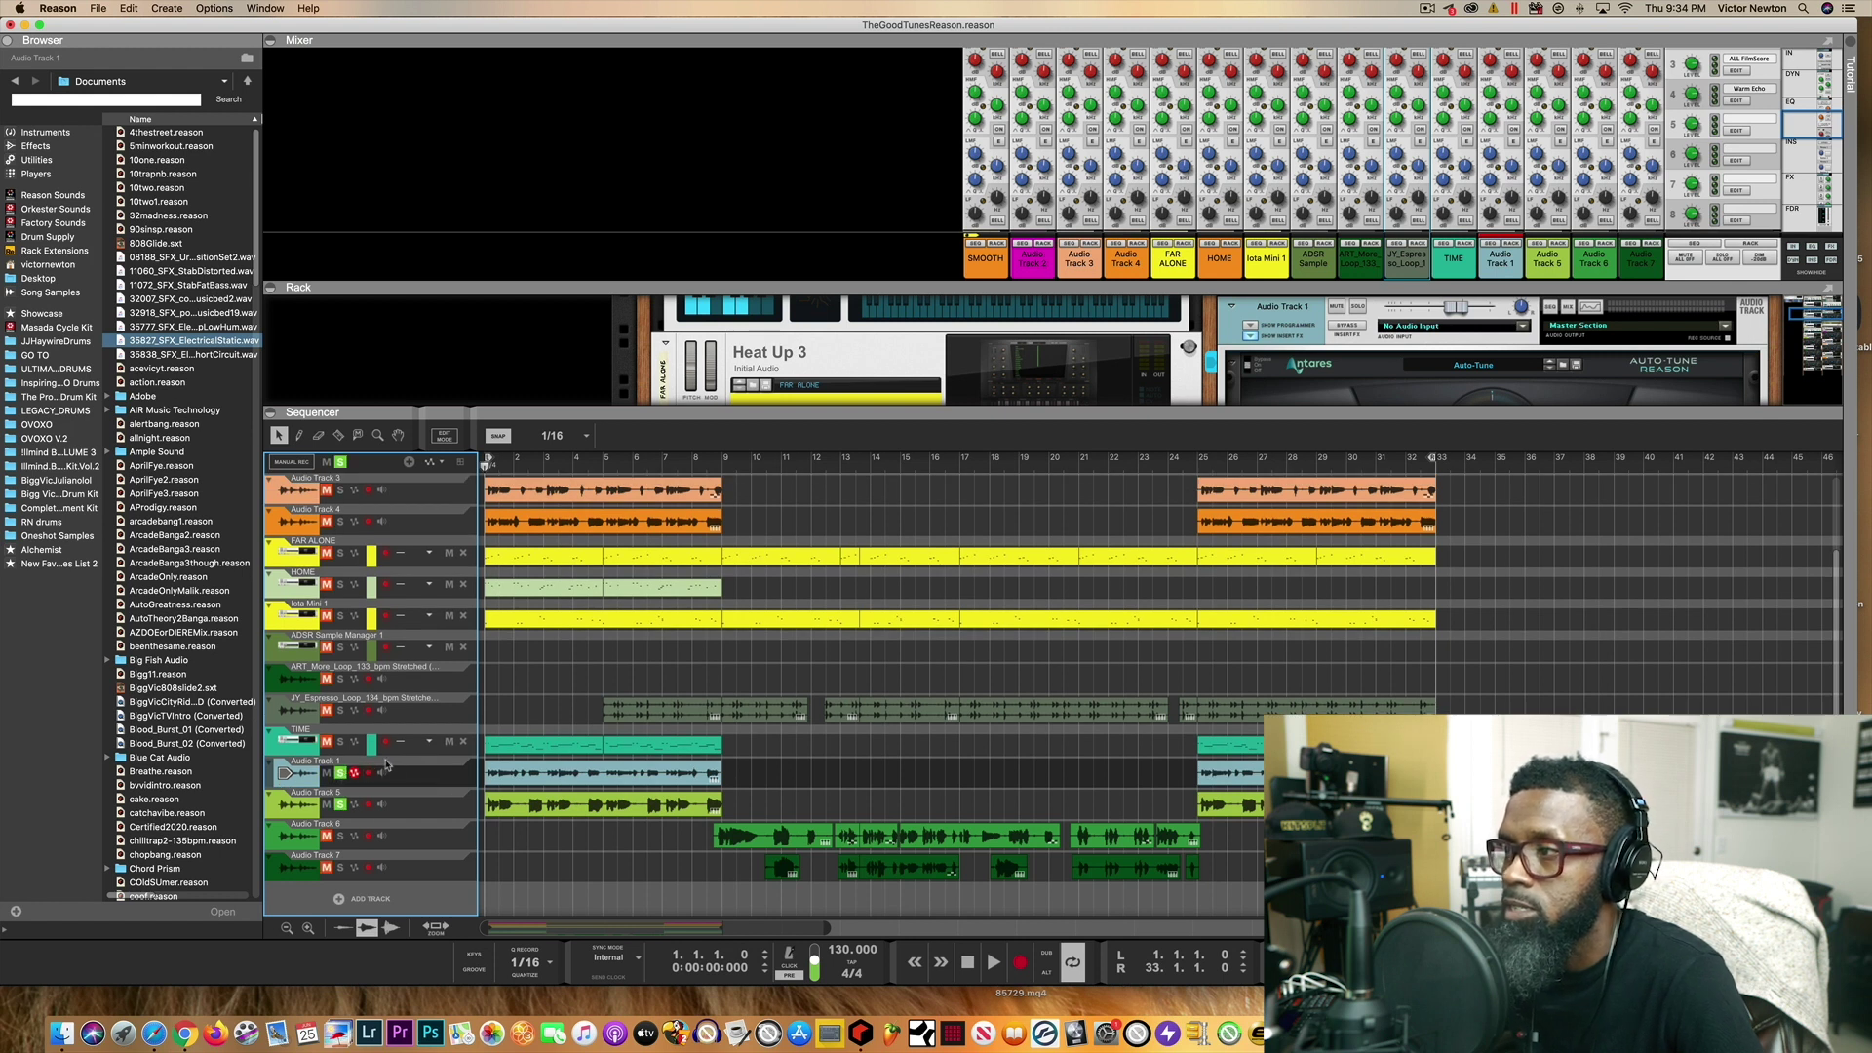
- Turn off record arming on Audio Tracks 4 and 7
scroll(368, 690, up, 3)
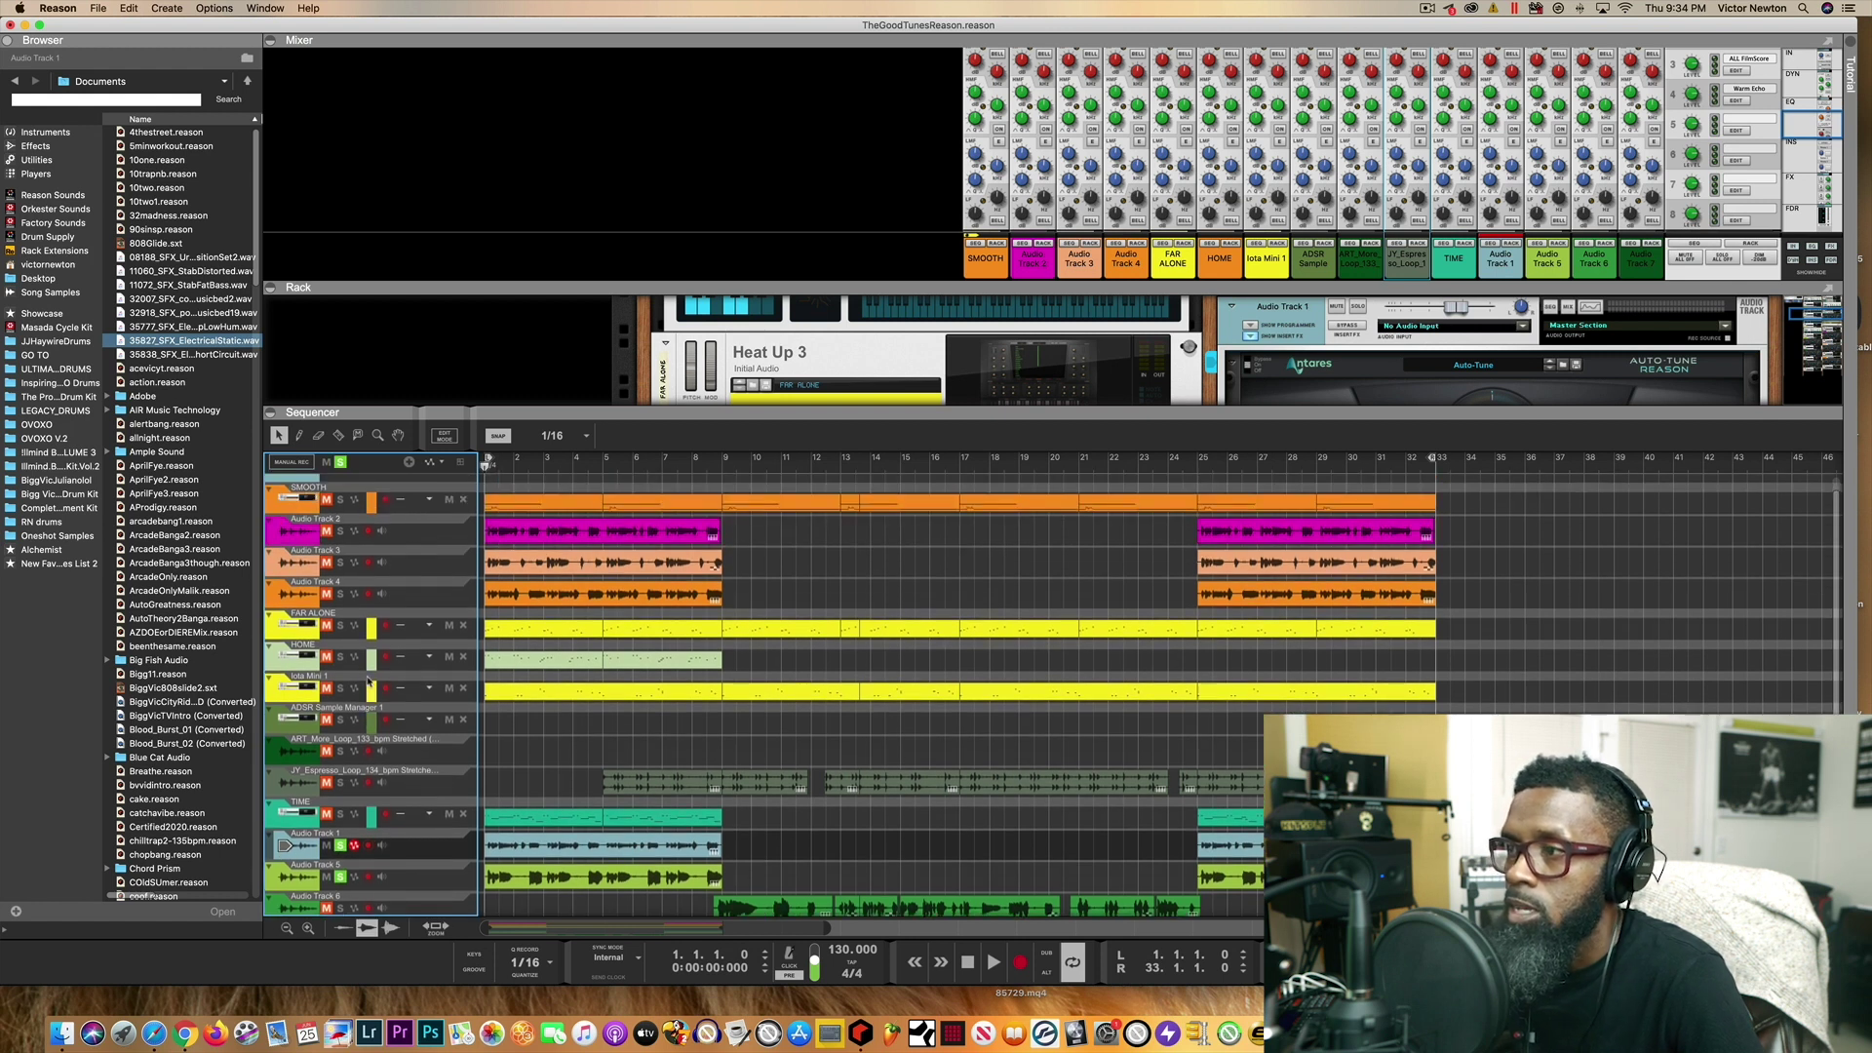
click(340, 605)
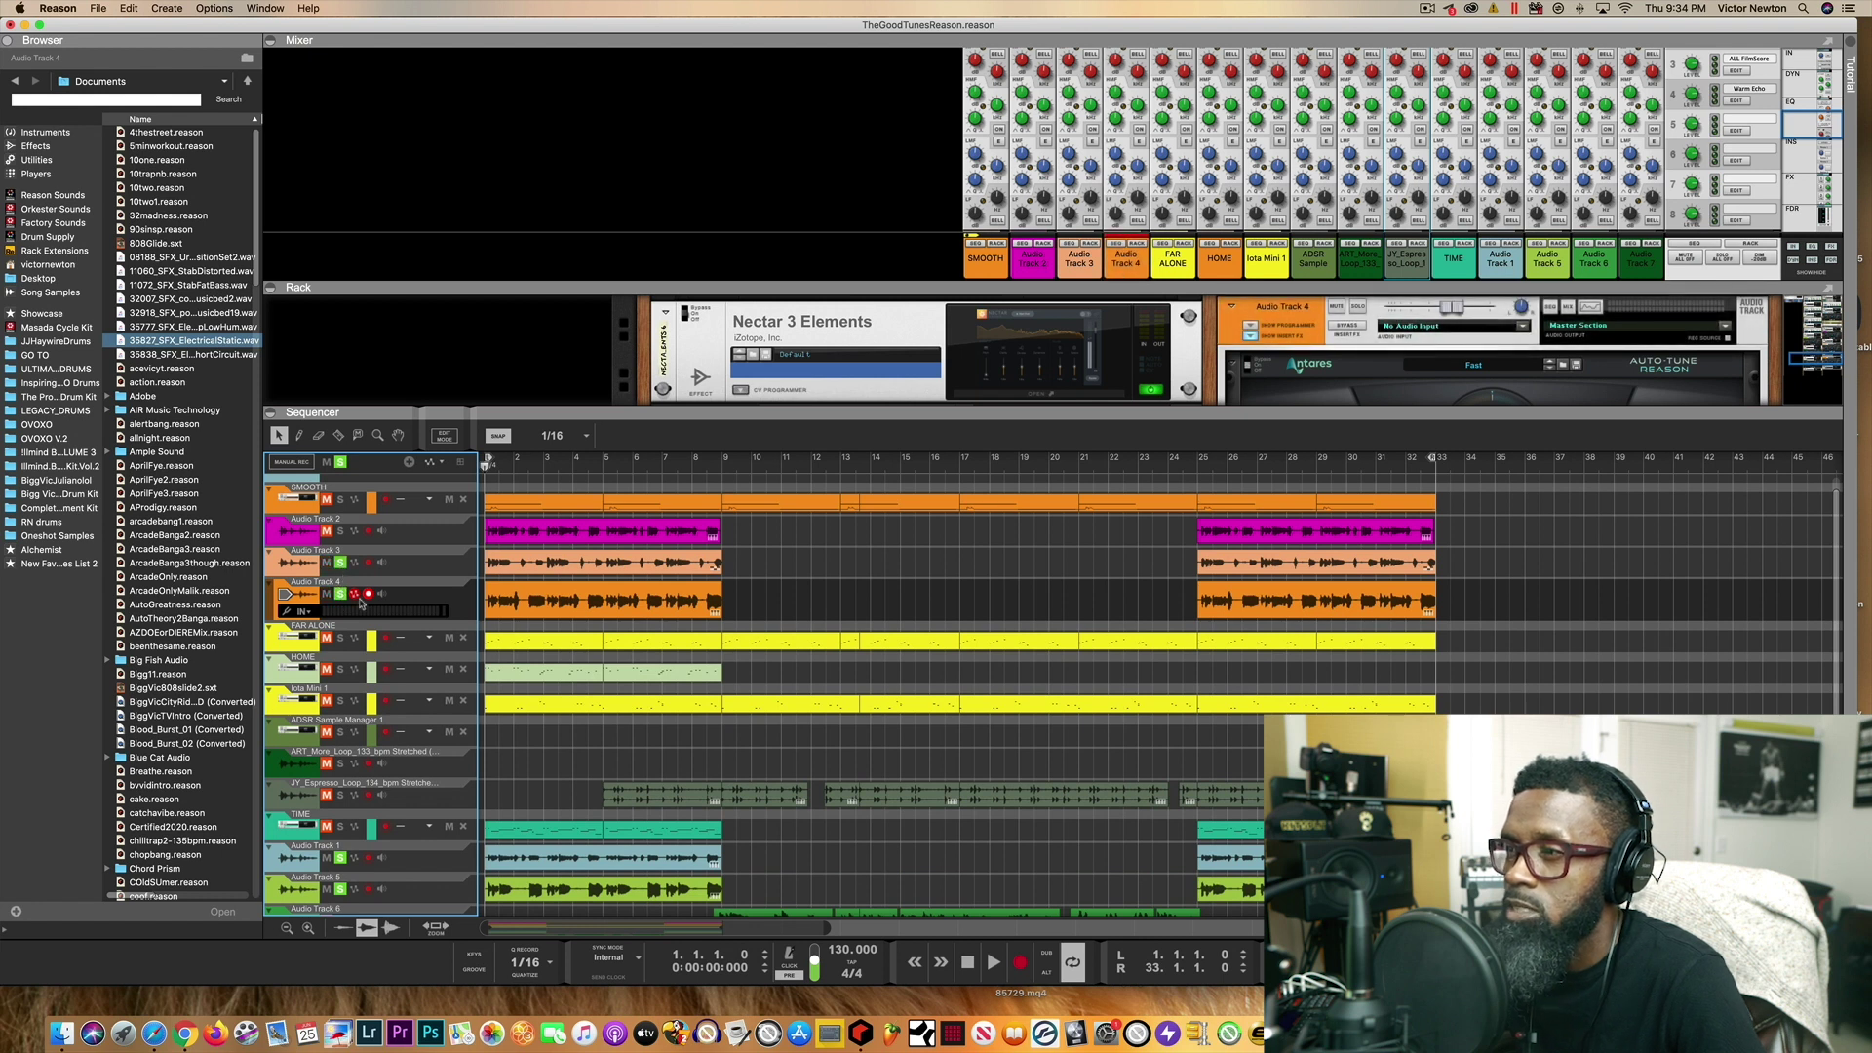
click(368, 596)
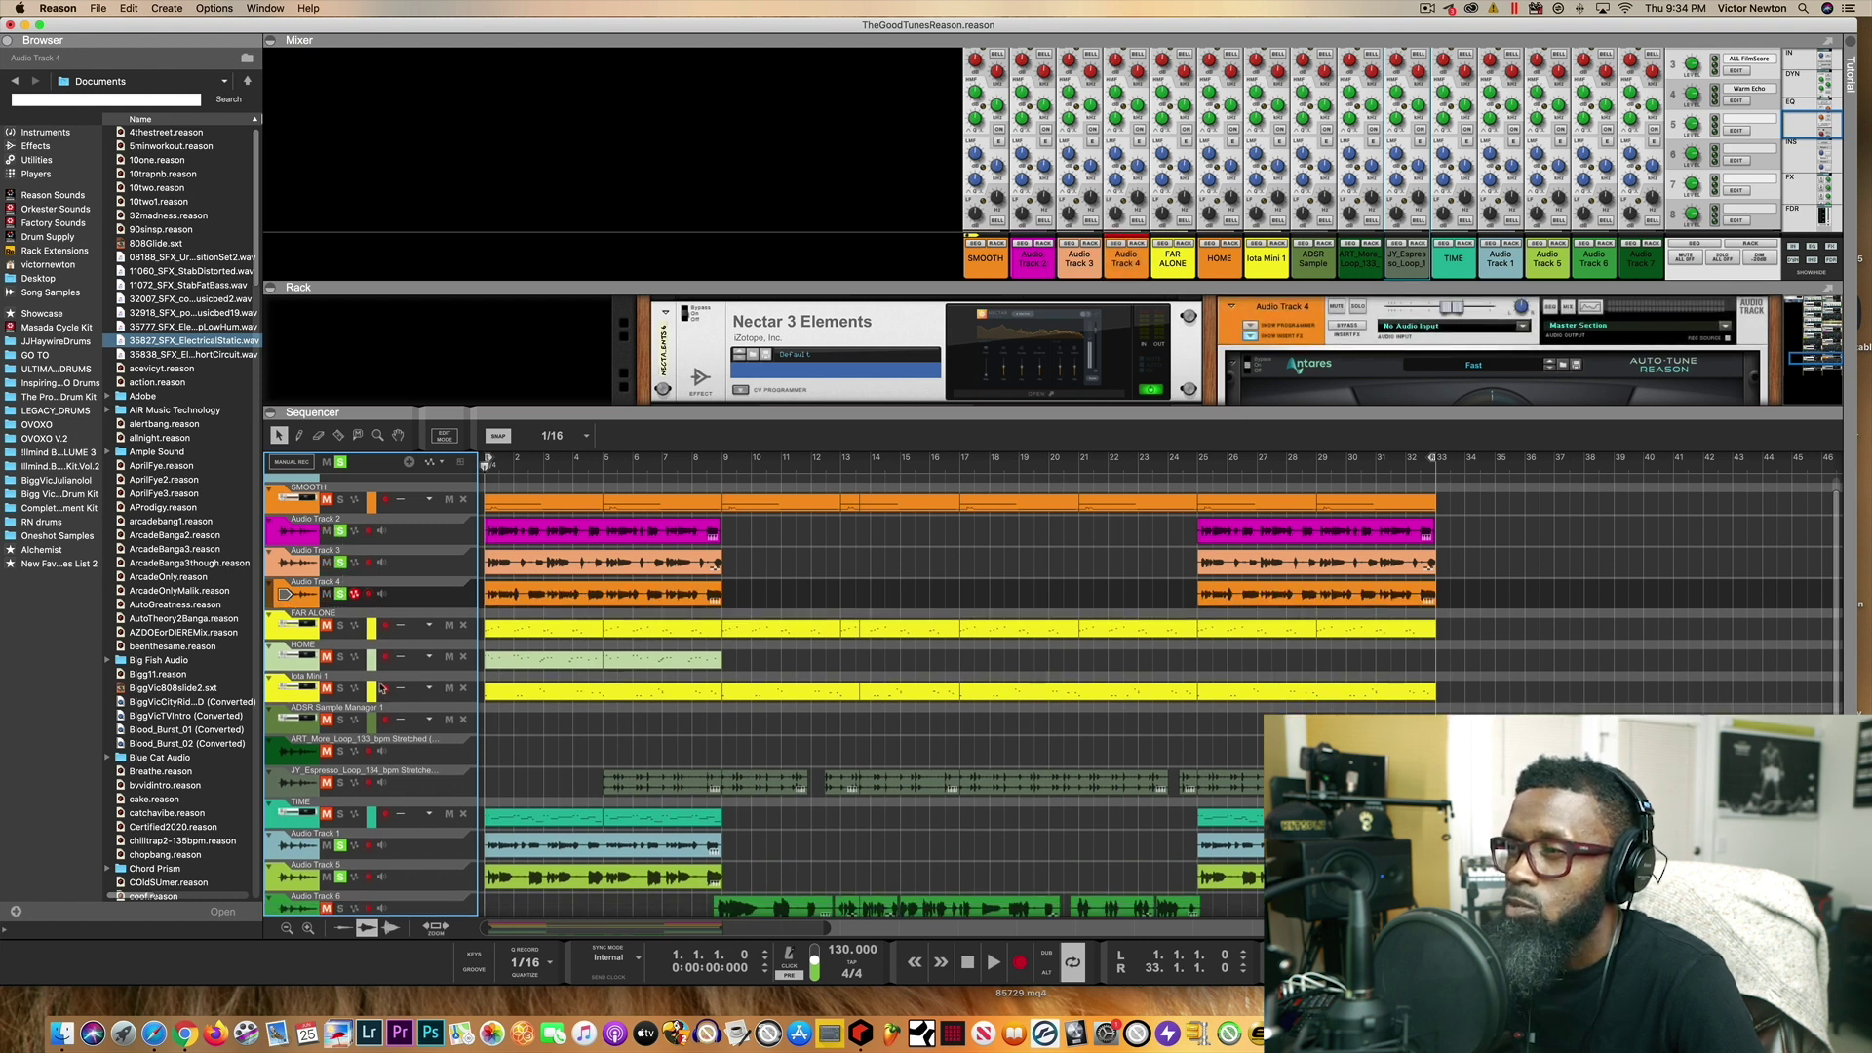
scroll(374, 726, down, 2)
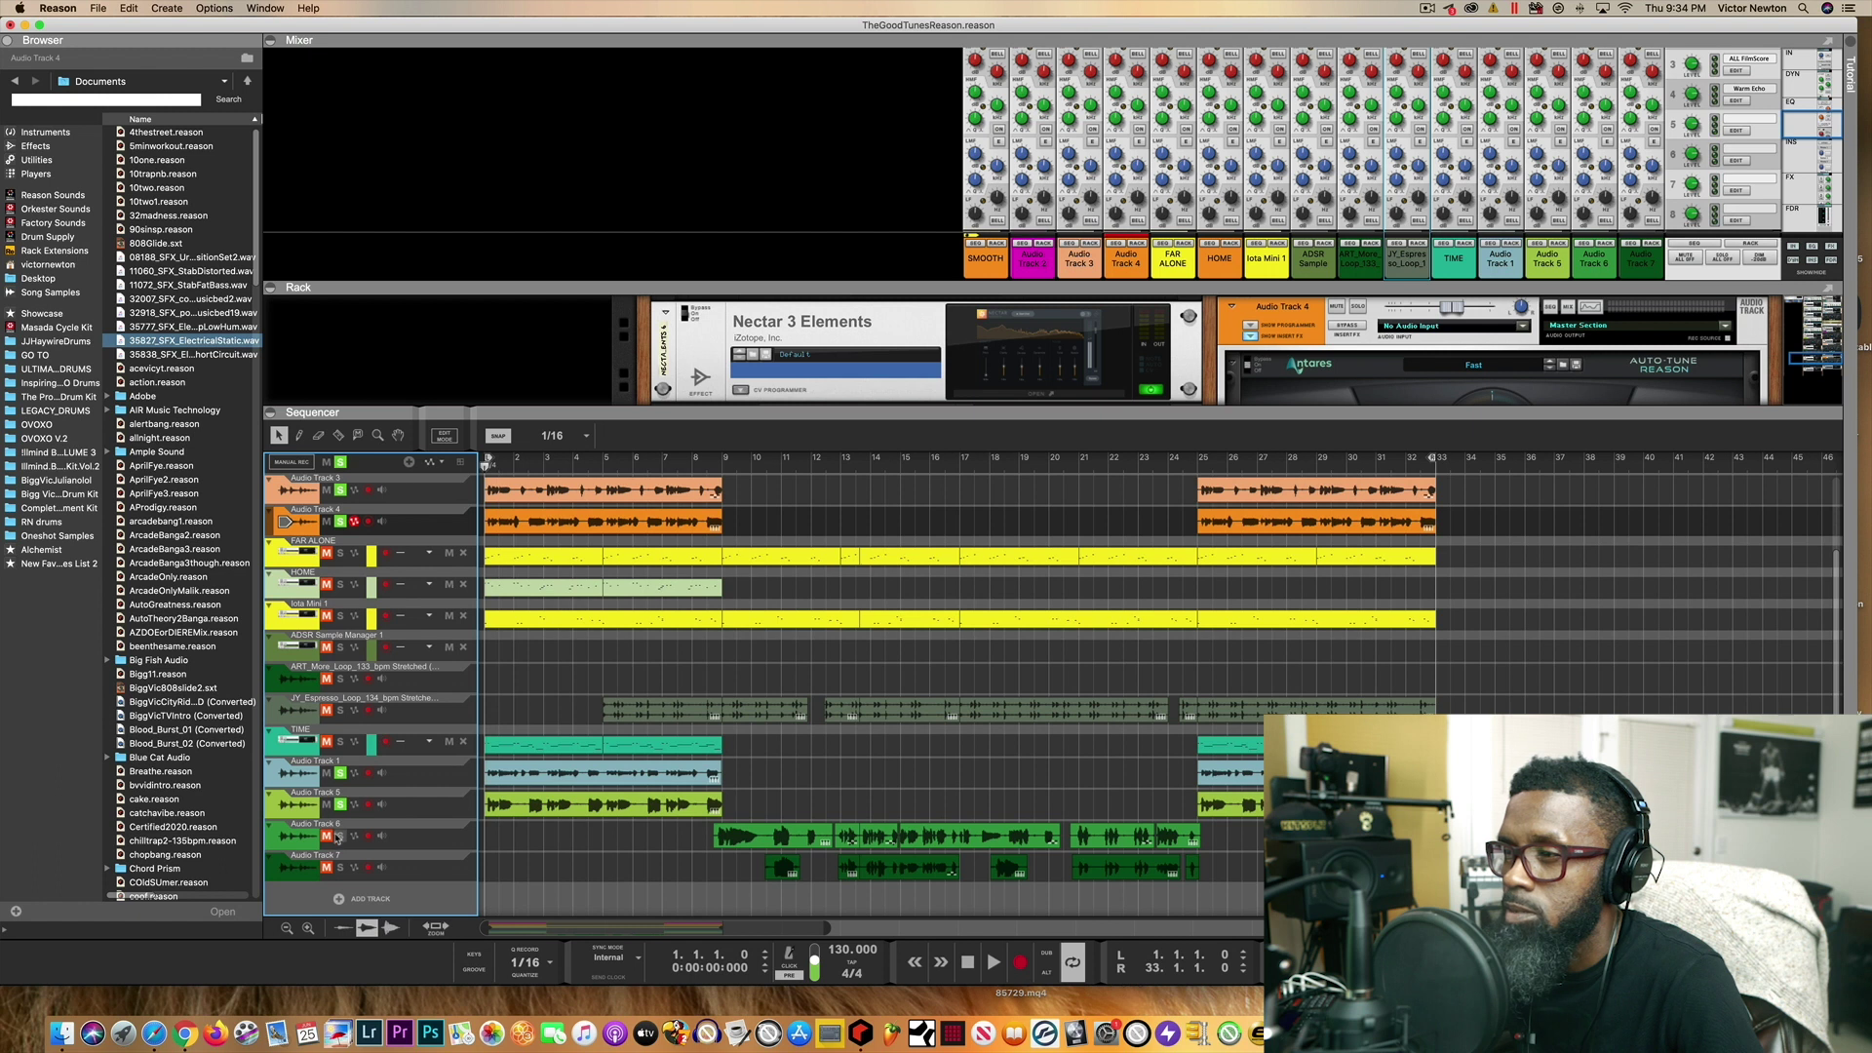
click(334, 869)
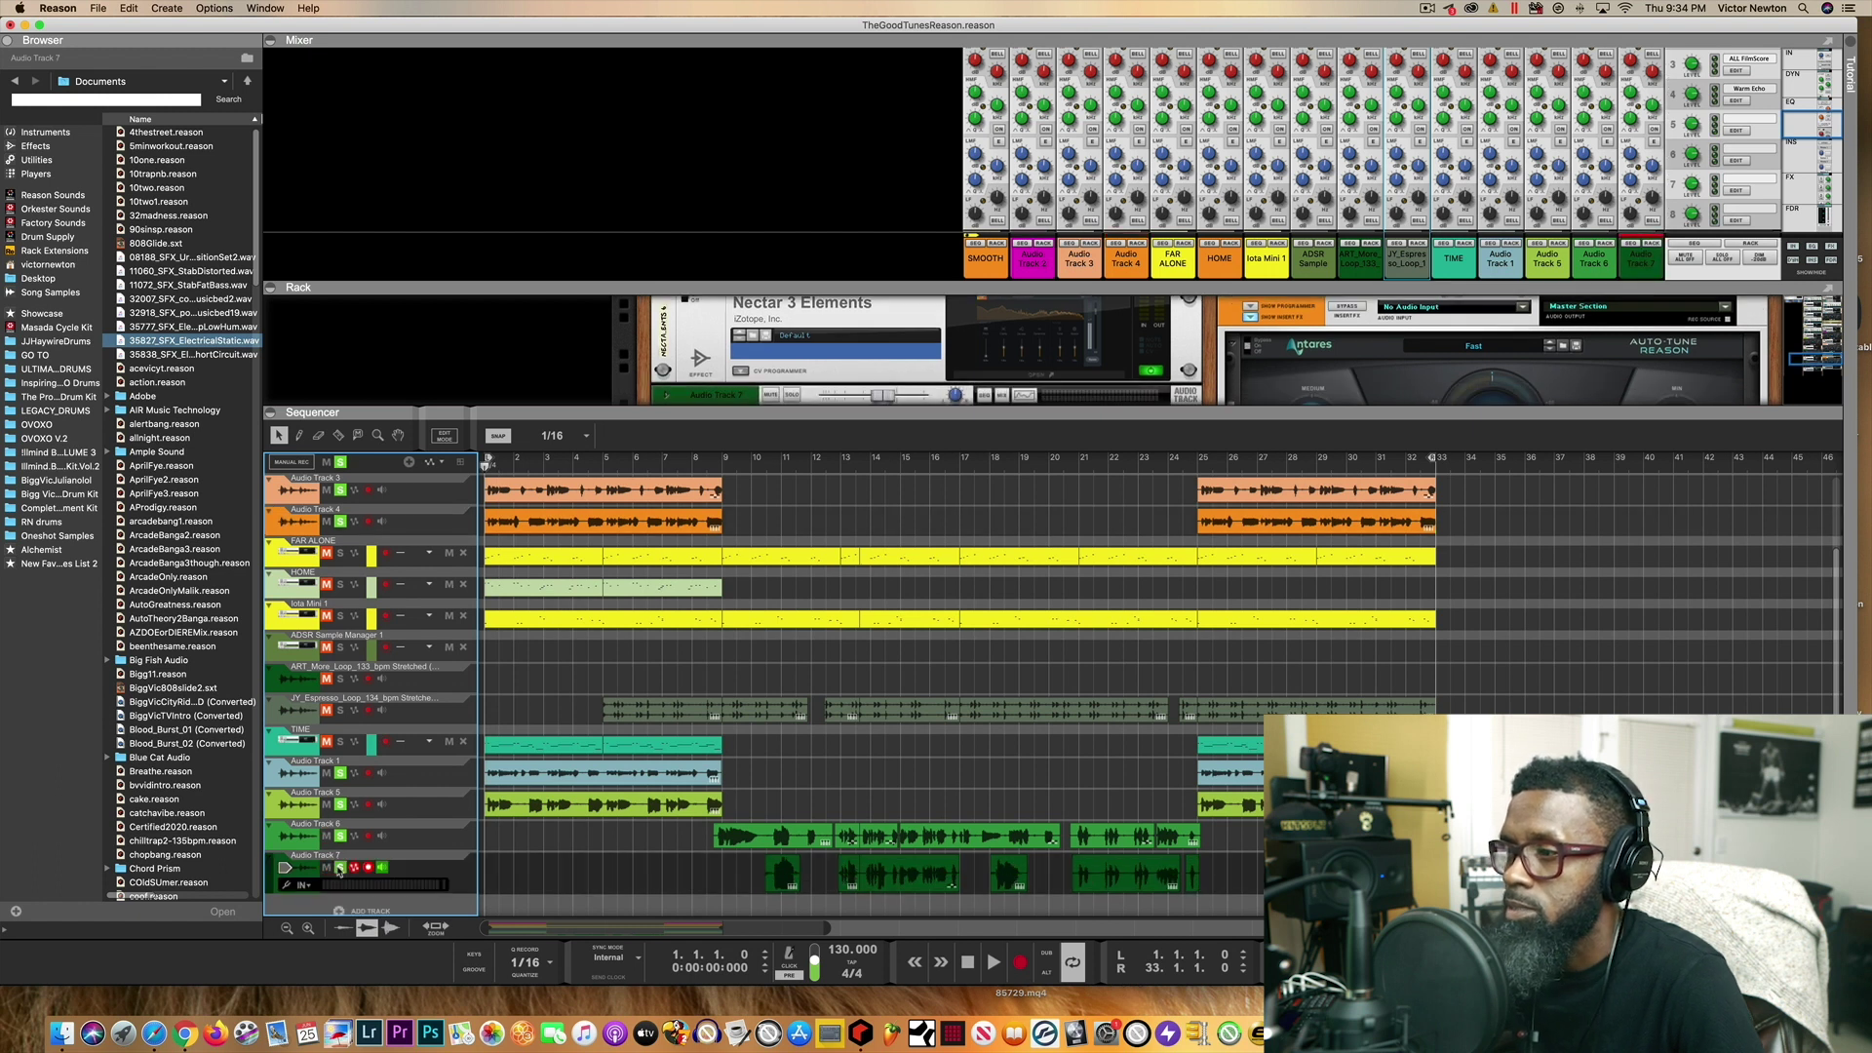
click(369, 868)
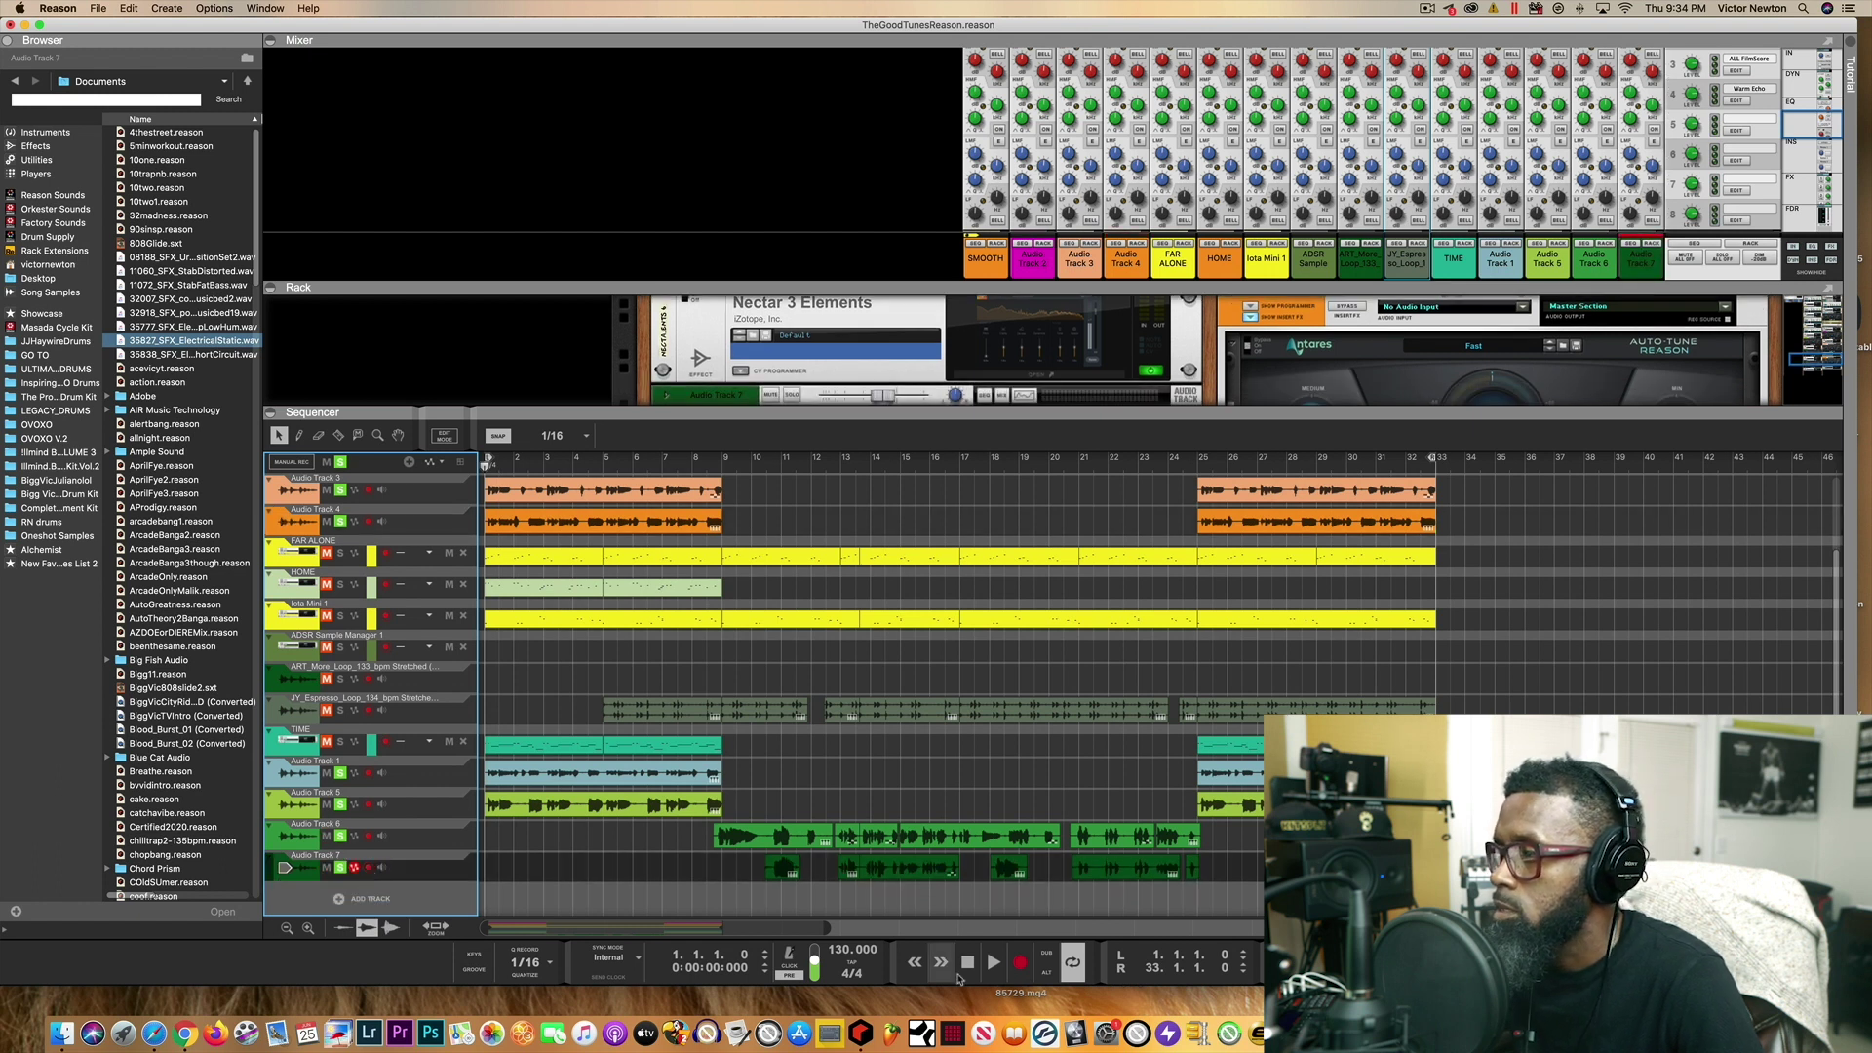